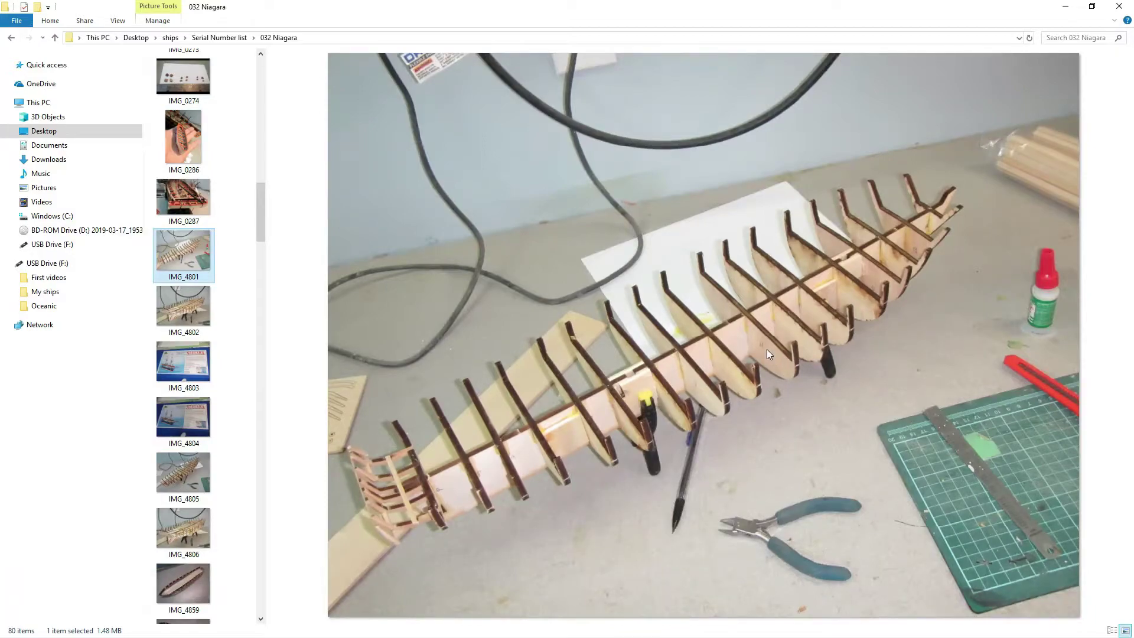
left_click(186, 335)
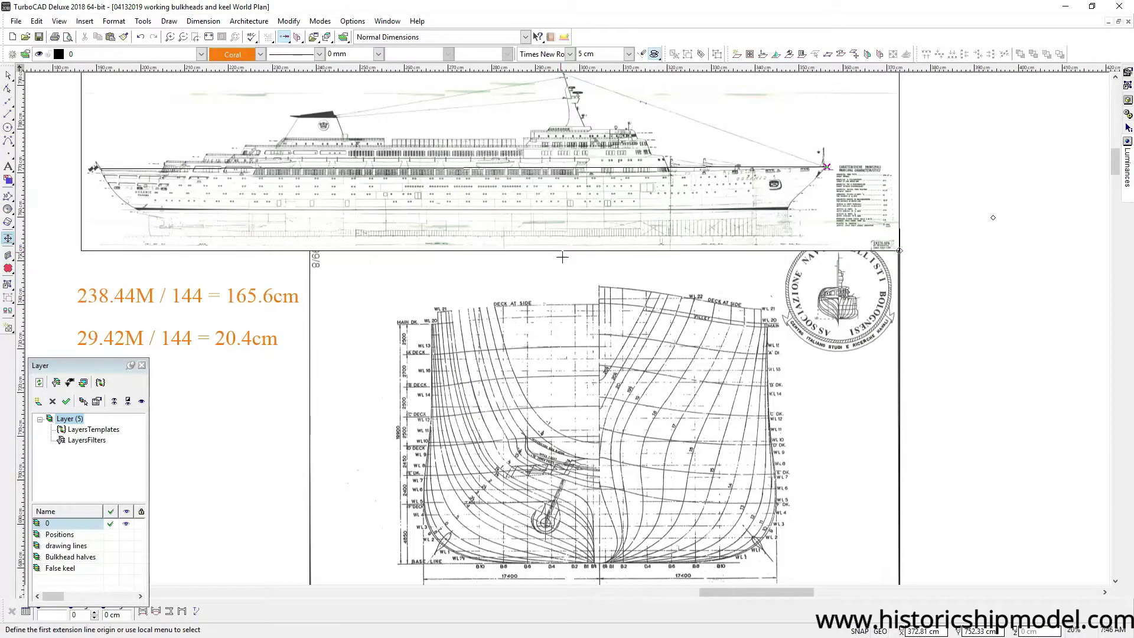
- Add an orthogonal dimension for the ship's overall length from stern to bow, placed above the side-view profile
left_click(8, 239)
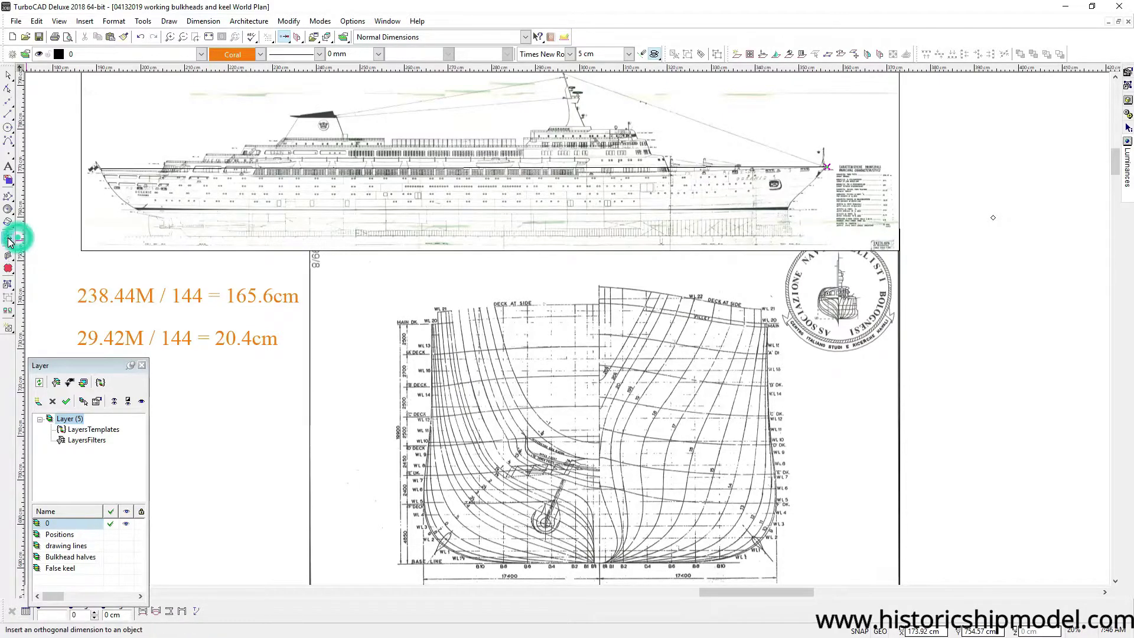
left_click(104, 169)
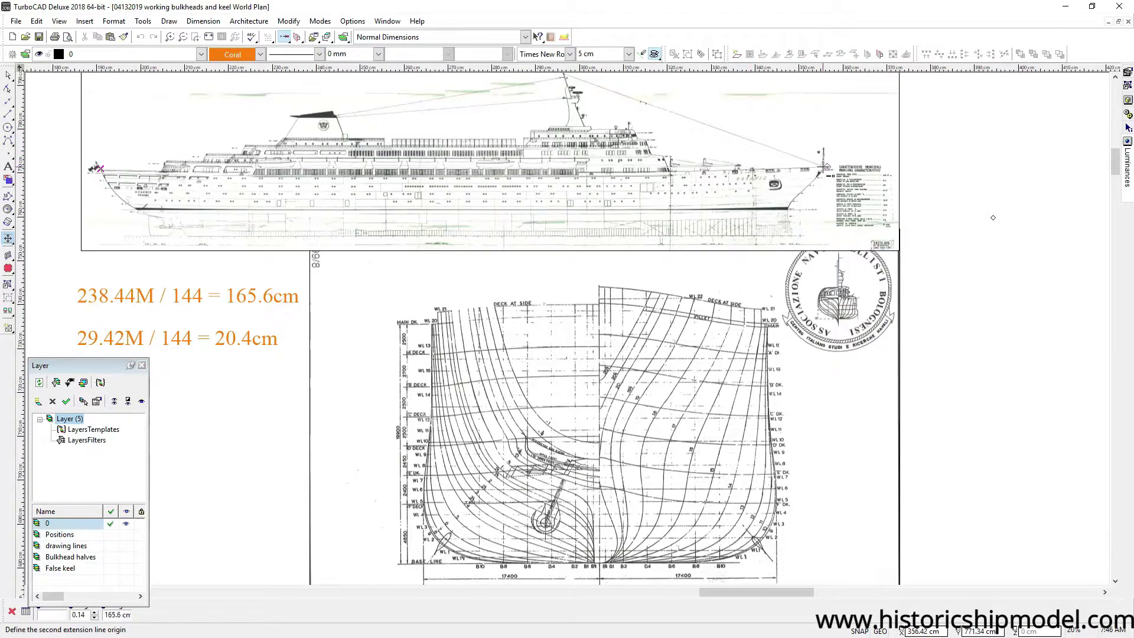
left_click(825, 167)
left_click(784, 109)
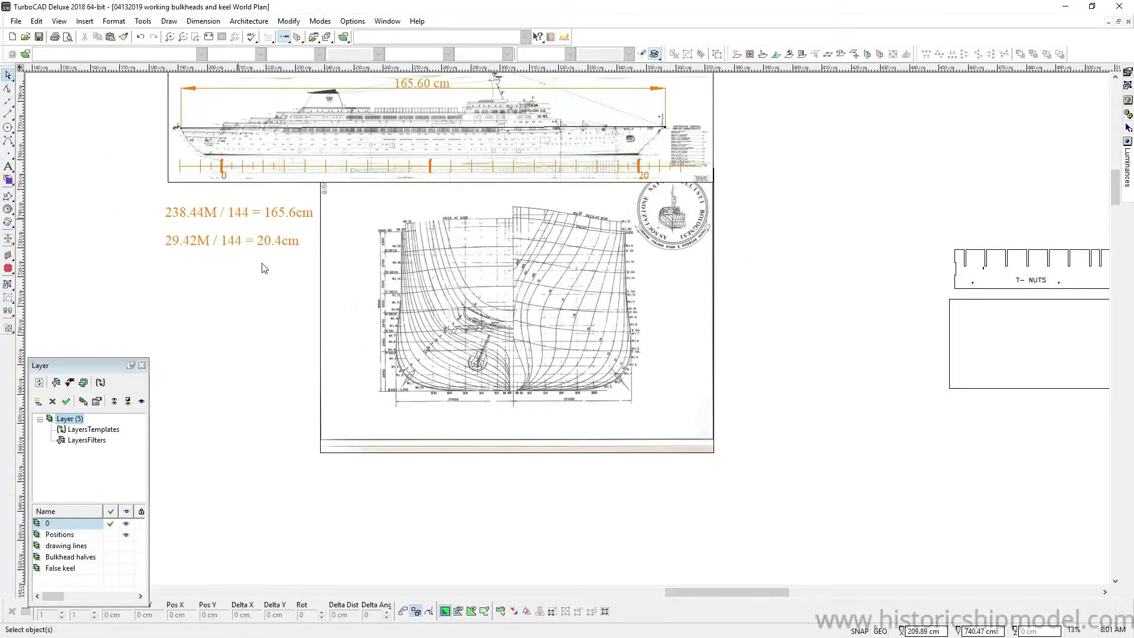
- Show the drawing lines layer and trace one hull station of the body plan's bow half with a curve from the base line to the deck
left_click(125, 546)
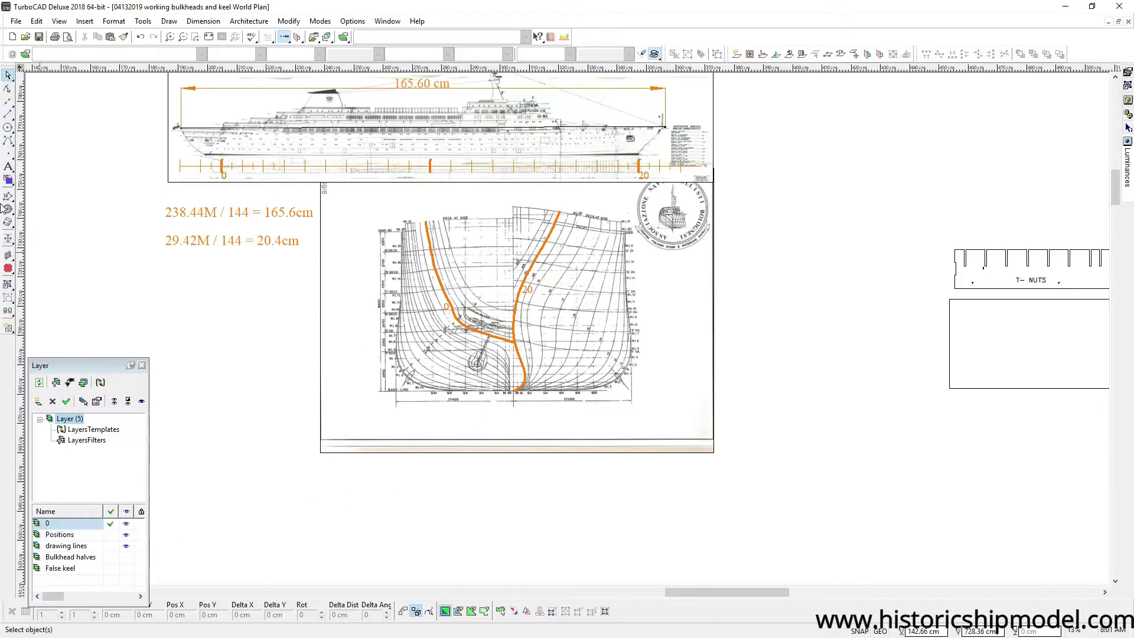
left_click(8, 141)
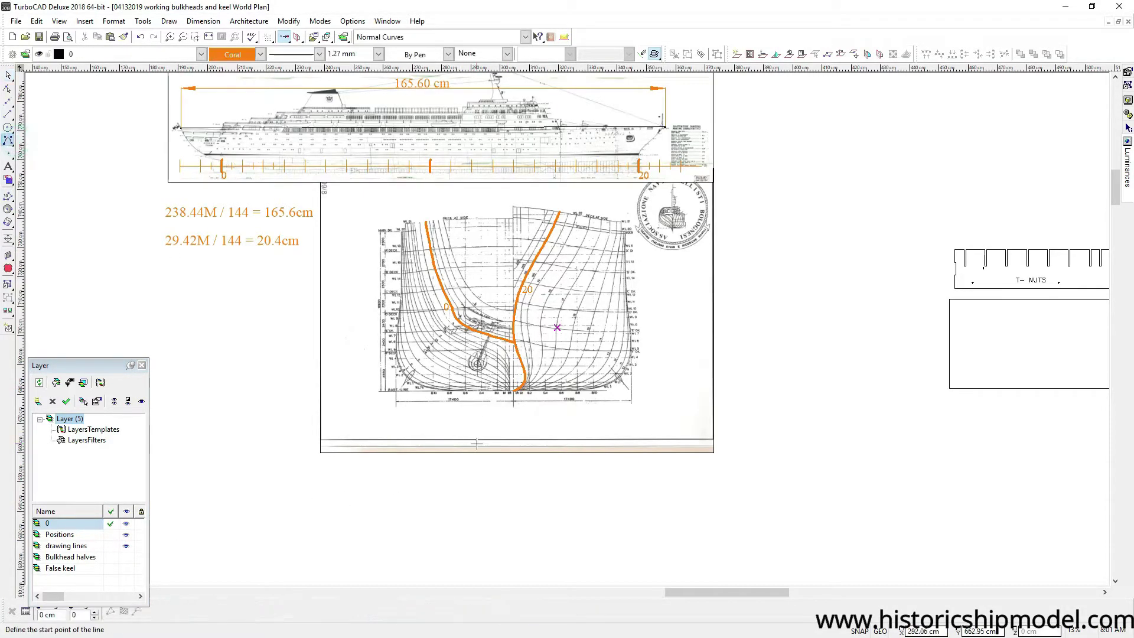
left_click(517, 390)
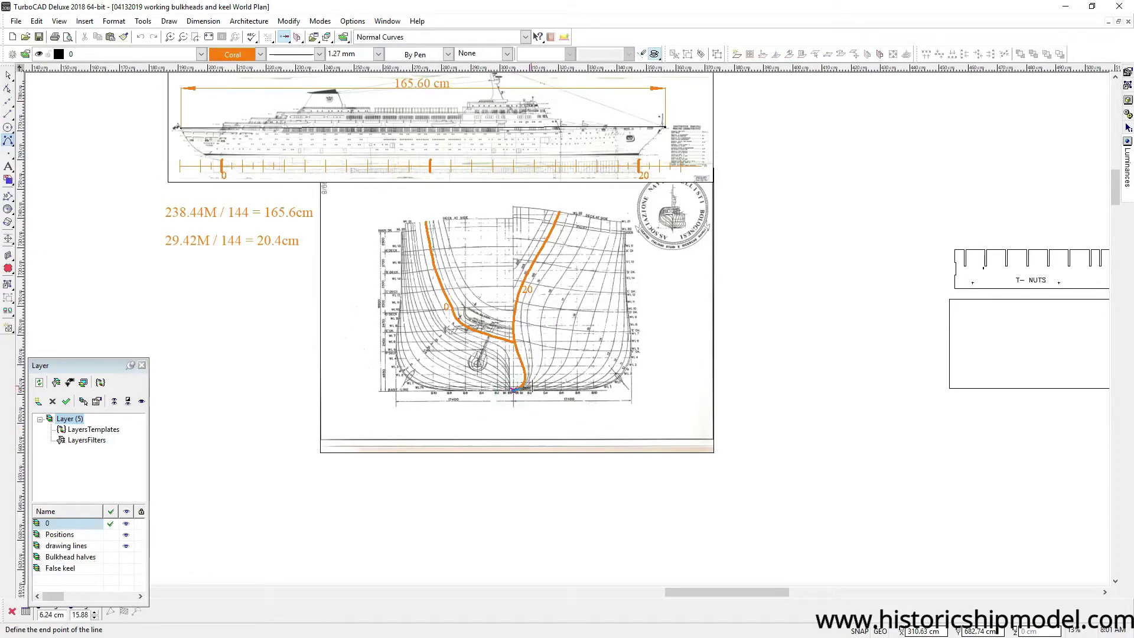
left_click(542, 378)
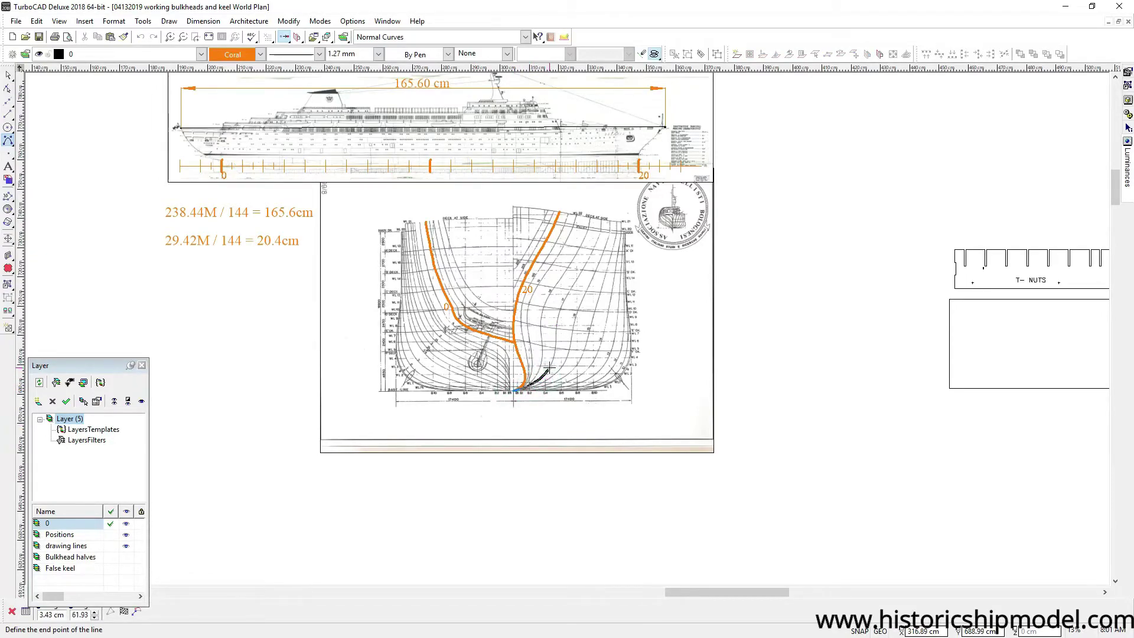
left_click(555, 352)
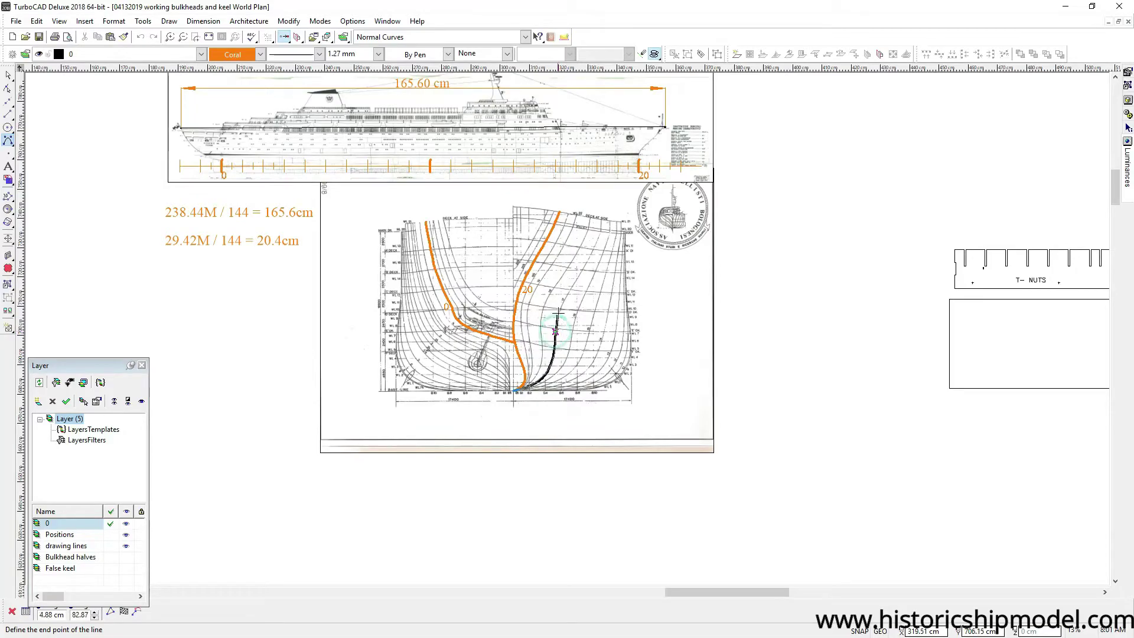
left_click(586, 264)
left_click(600, 232)
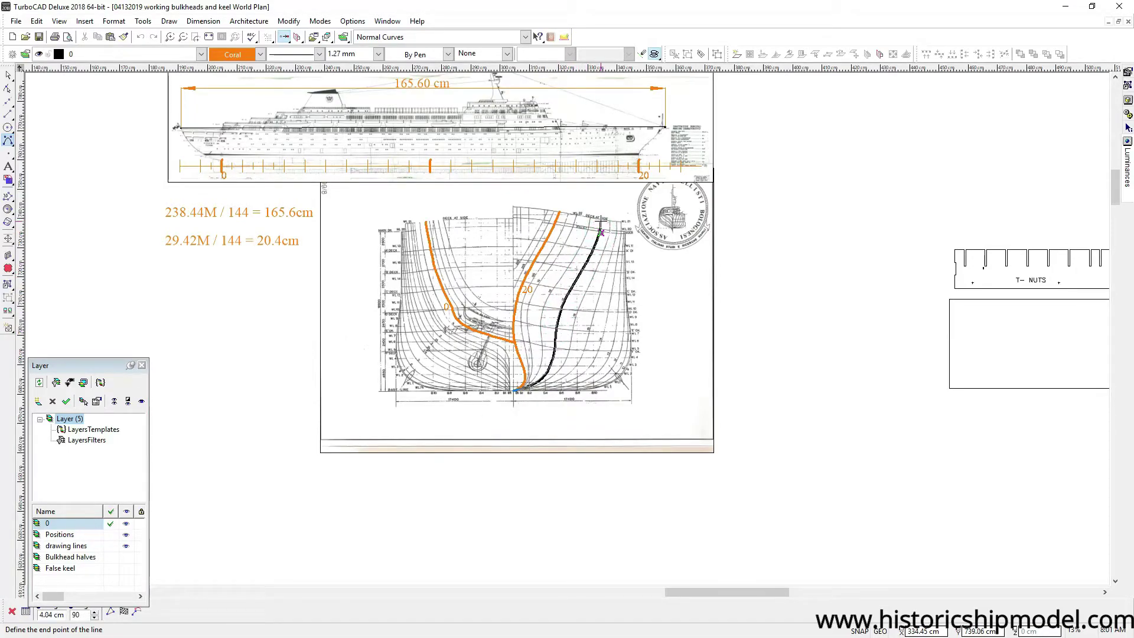
double_click(600, 232)
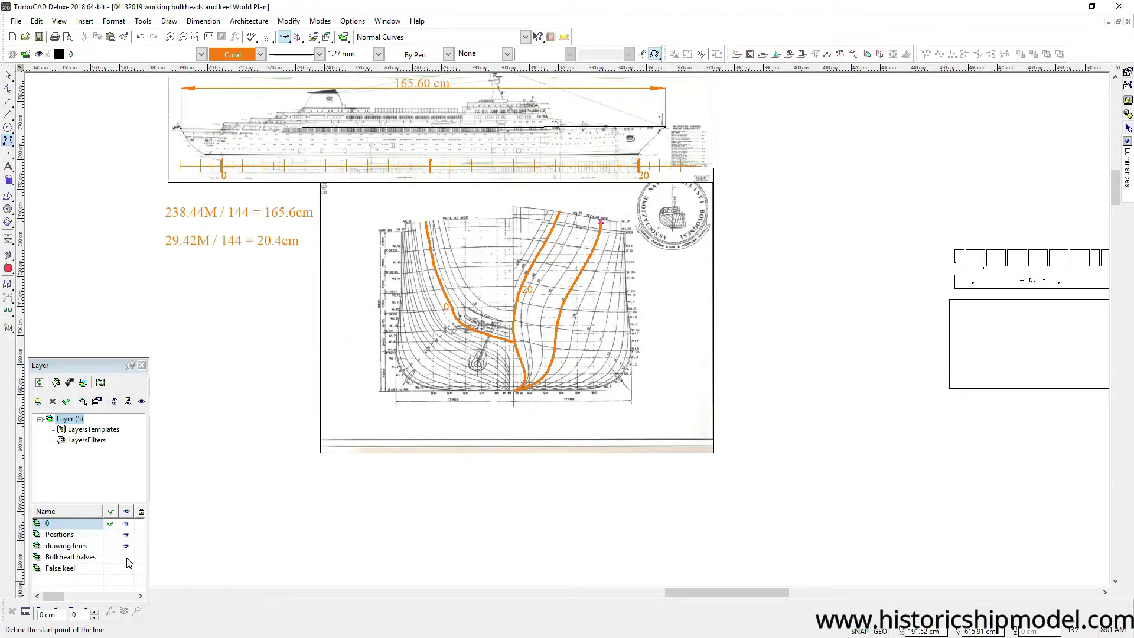
- Show the Bulkhead halves layer and hide the 0, Positions and drawing lines layers
left_click(126, 557)
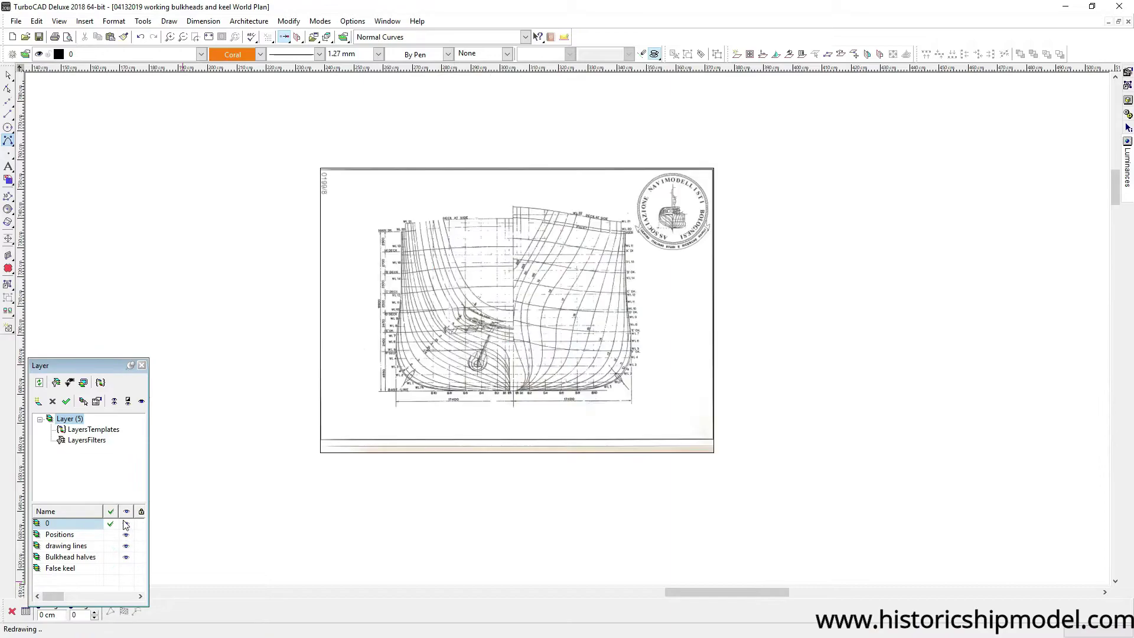
left_click(127, 523)
left_click(125, 534)
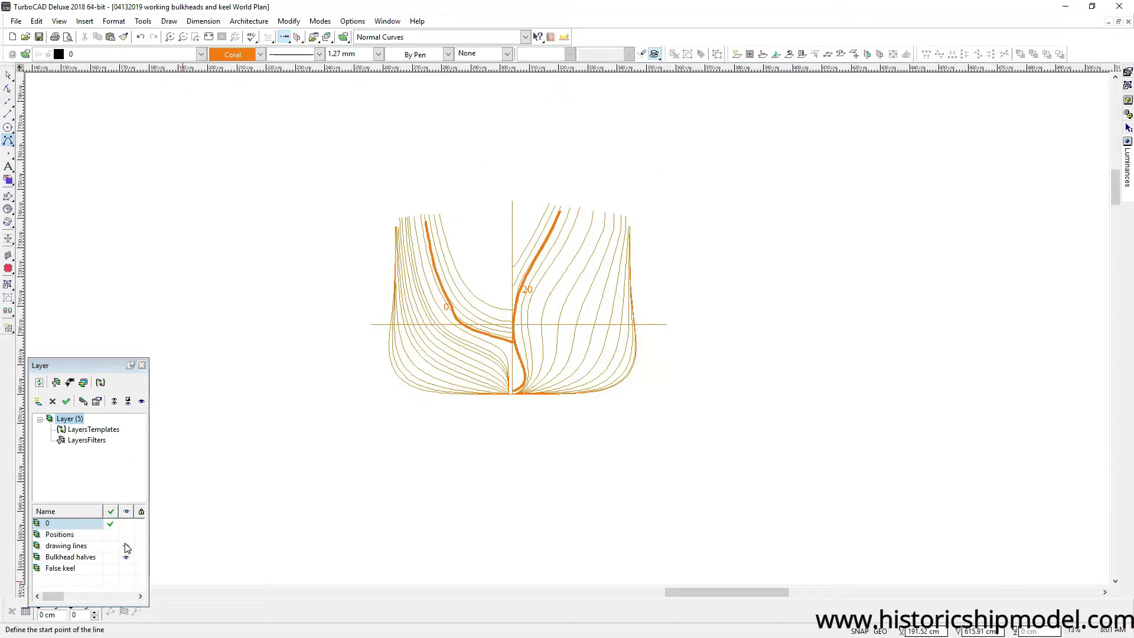
left_click(126, 544)
key("Escape")
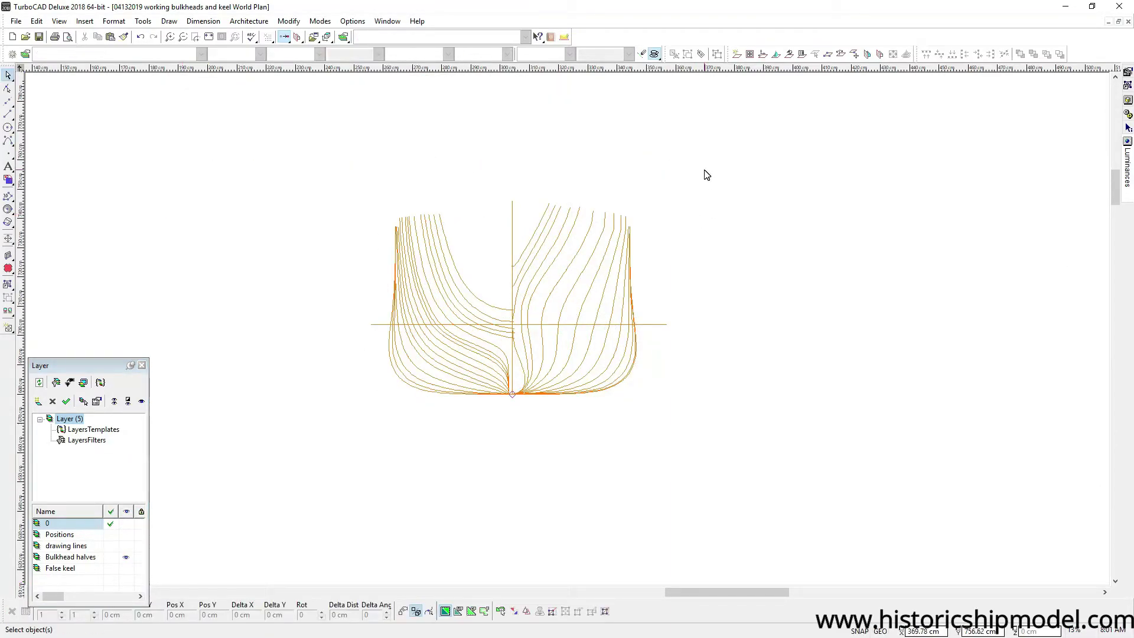
- Move the bow-half bulkhead curves, with copies of the vertical and horizontal reference lines, about 142 cm horizontally away from the stern half
left_click_drag(704, 171, 511, 254)
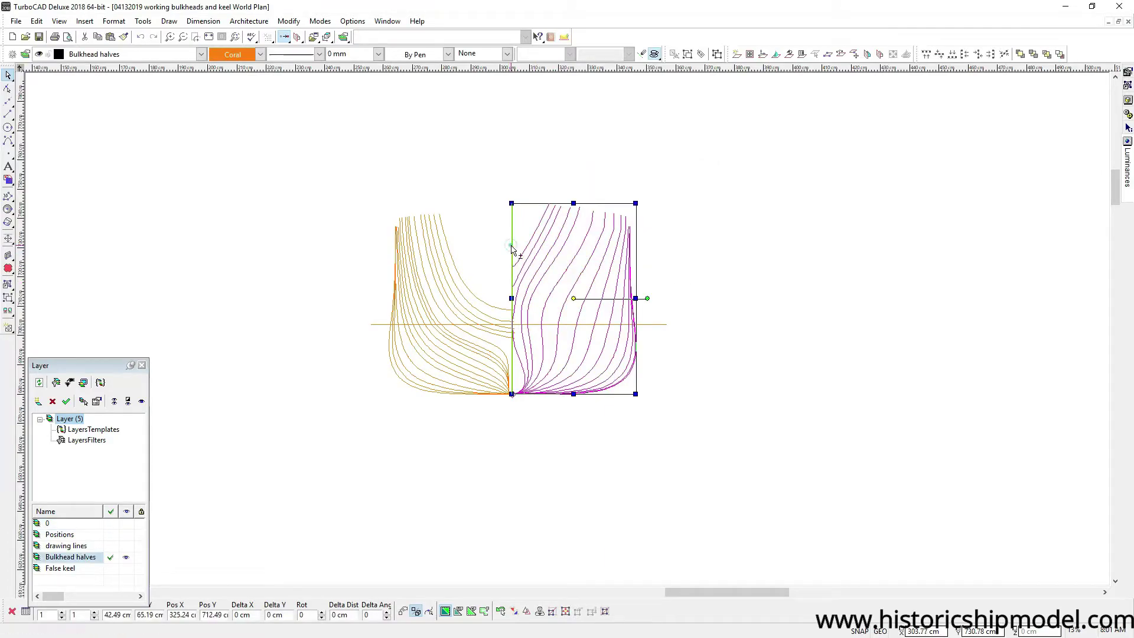
right_click(512, 248)
left_click(543, 264)
right_click(656, 329)
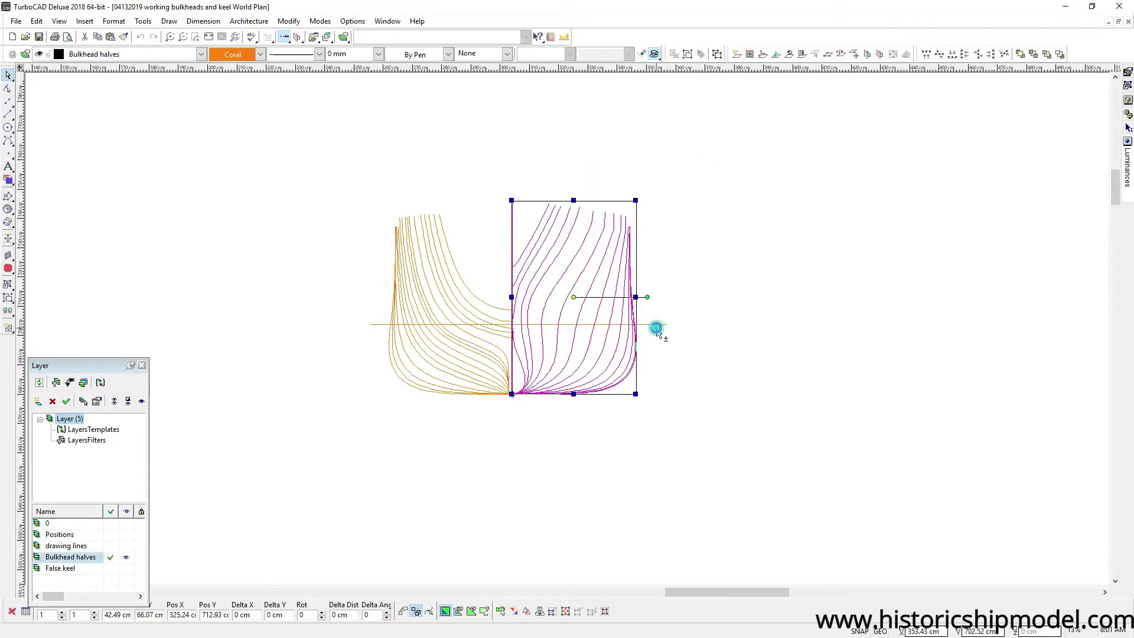
left_click(673, 332)
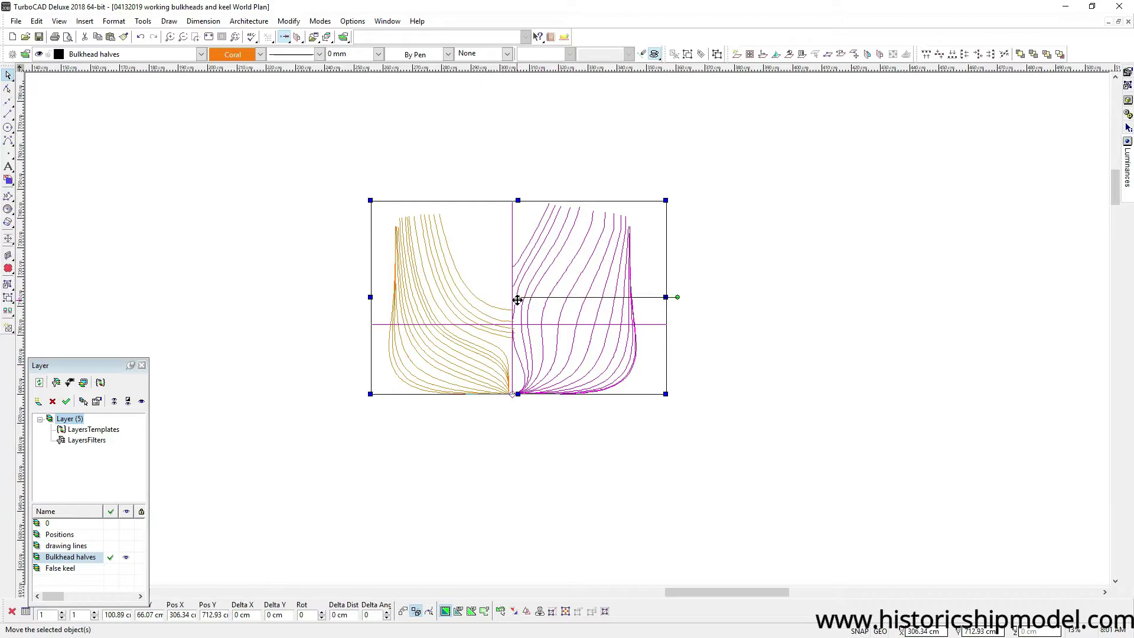
left_click_drag(517, 300, 934, 285)
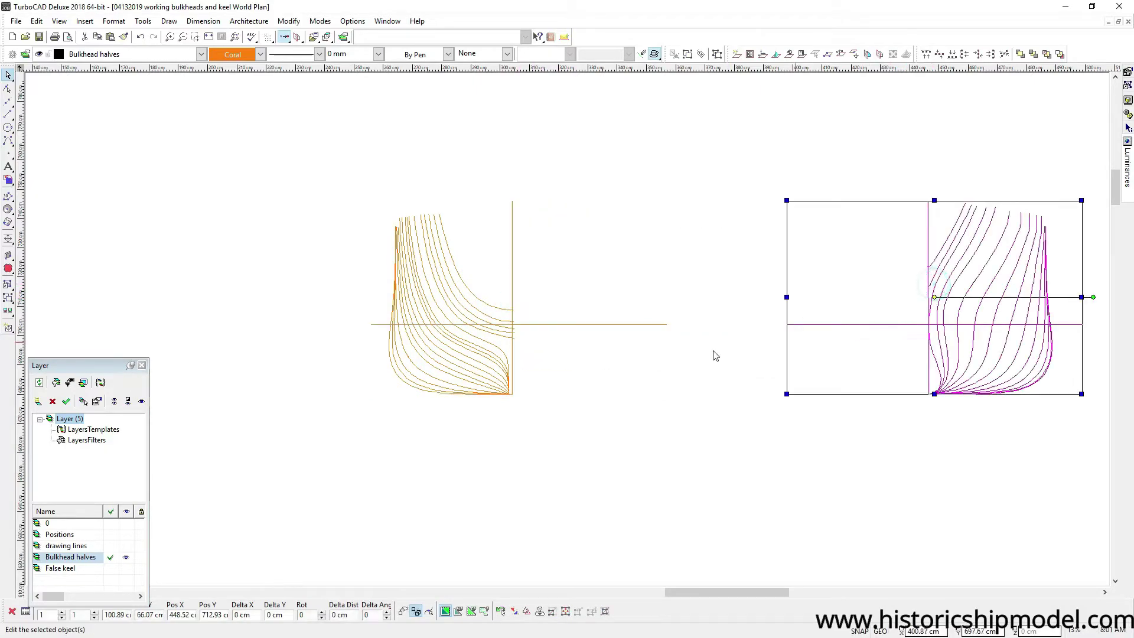
- Mirror-copy the stern-half bulkhead curves about their vertical centerline to complete the full stern sections
right_click(431, 213)
left_click(436, 181)
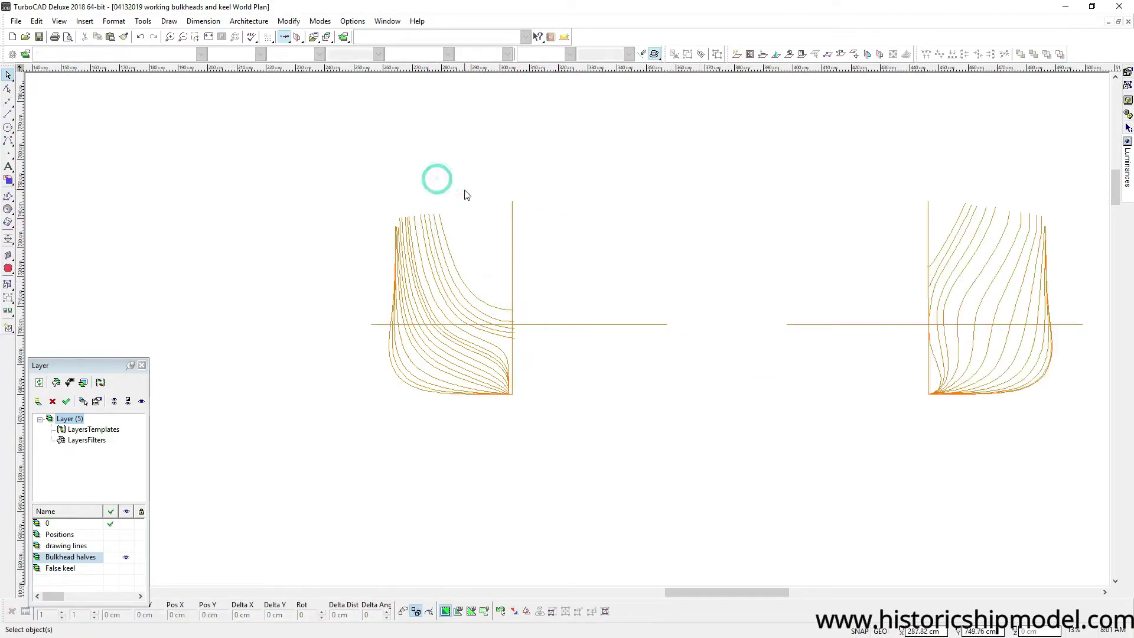
left_click(394, 278)
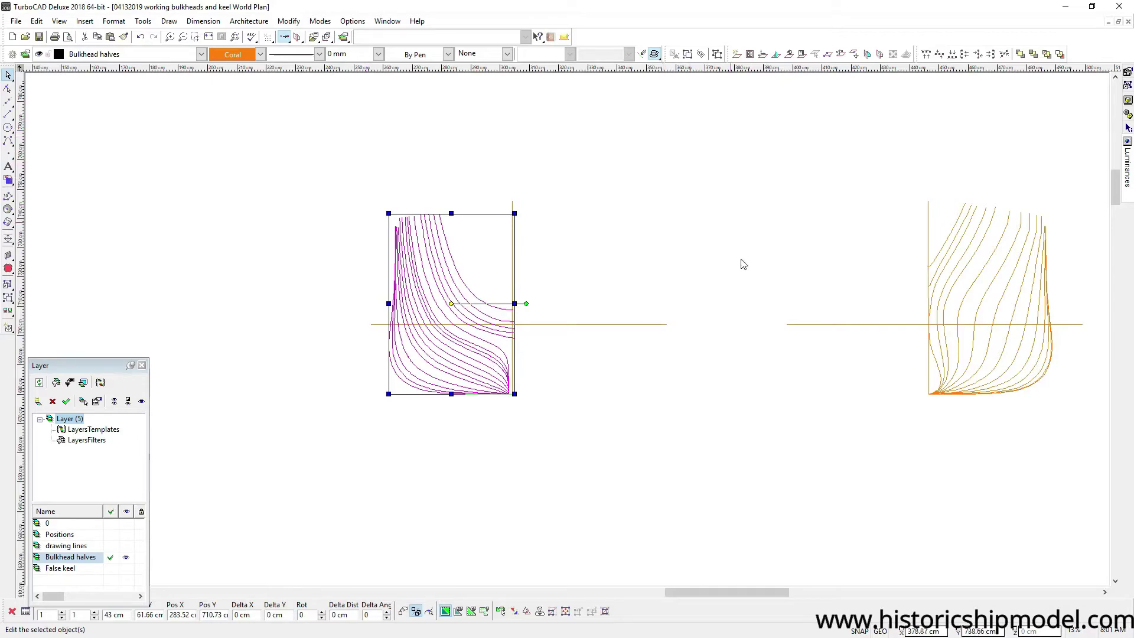
right_click(596, 190)
left_click(678, 148)
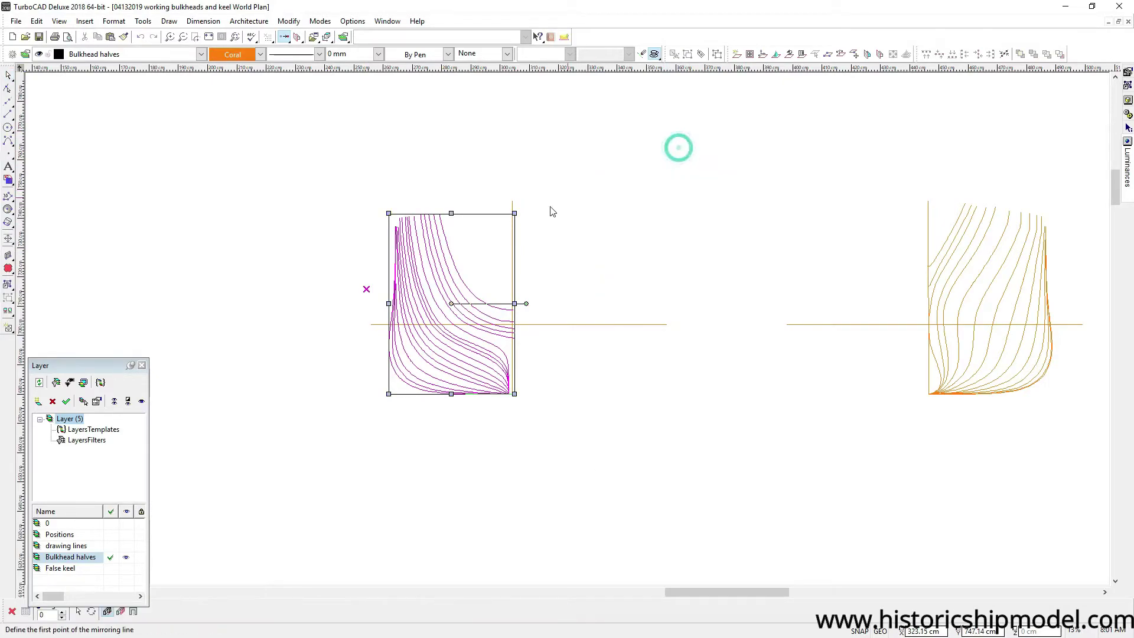
left_click(514, 213)
left_click(513, 179)
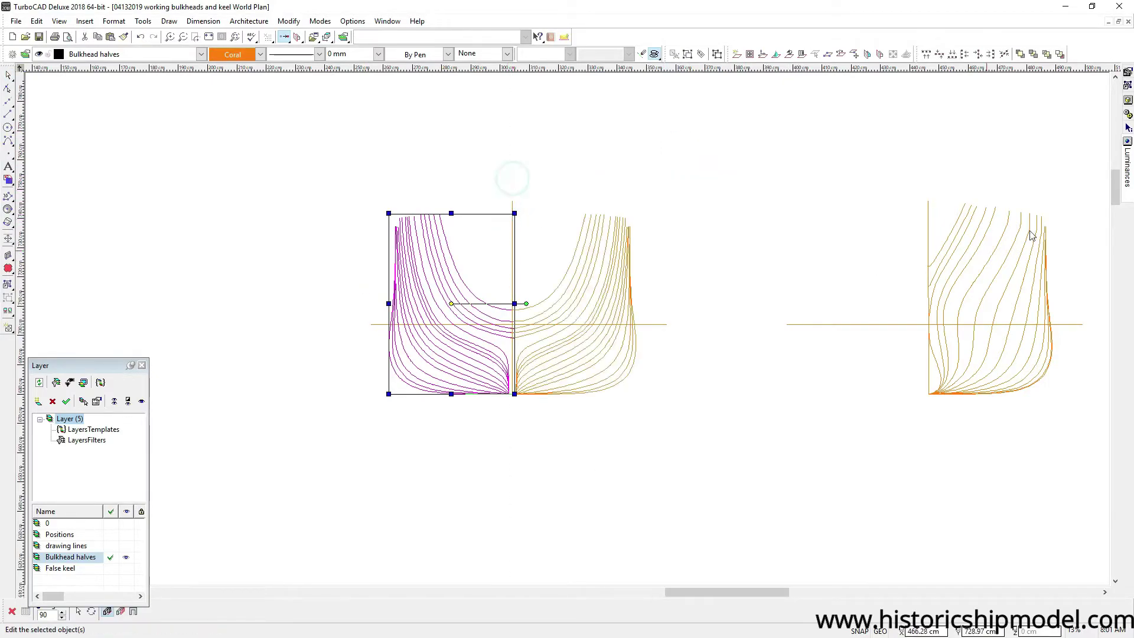
- Mirror-copy the relocated bow-half bulkhead curves about their vertical centerline to complete the full bow sections
left_click_drag(1066, 187, 945, 299)
right_click(861, 261)
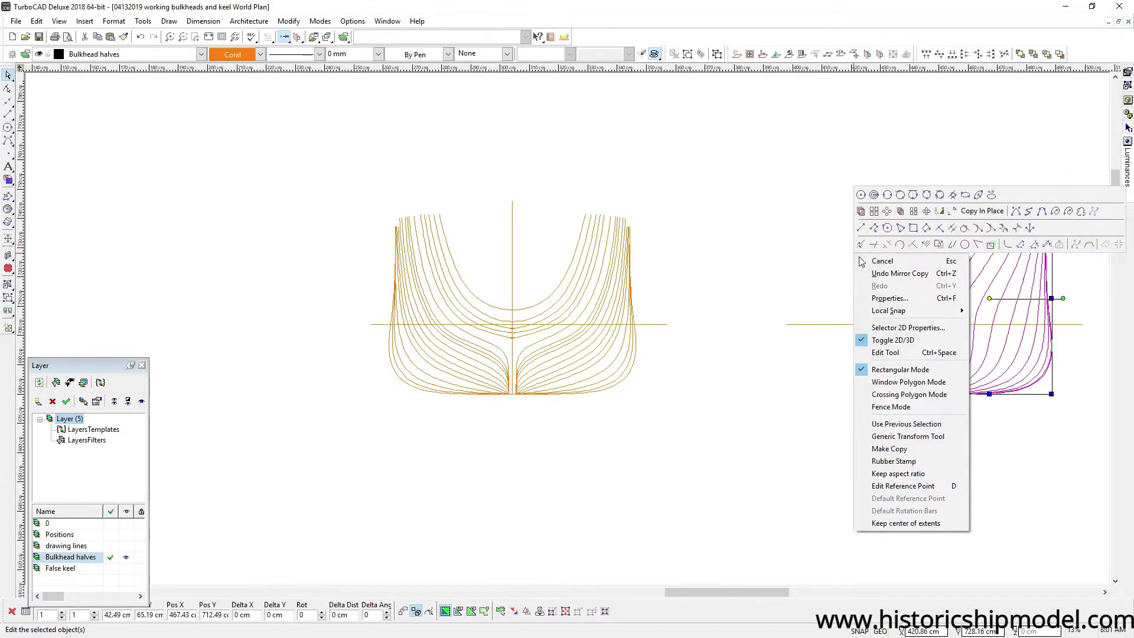
left_click(928, 229)
left_click(928, 202)
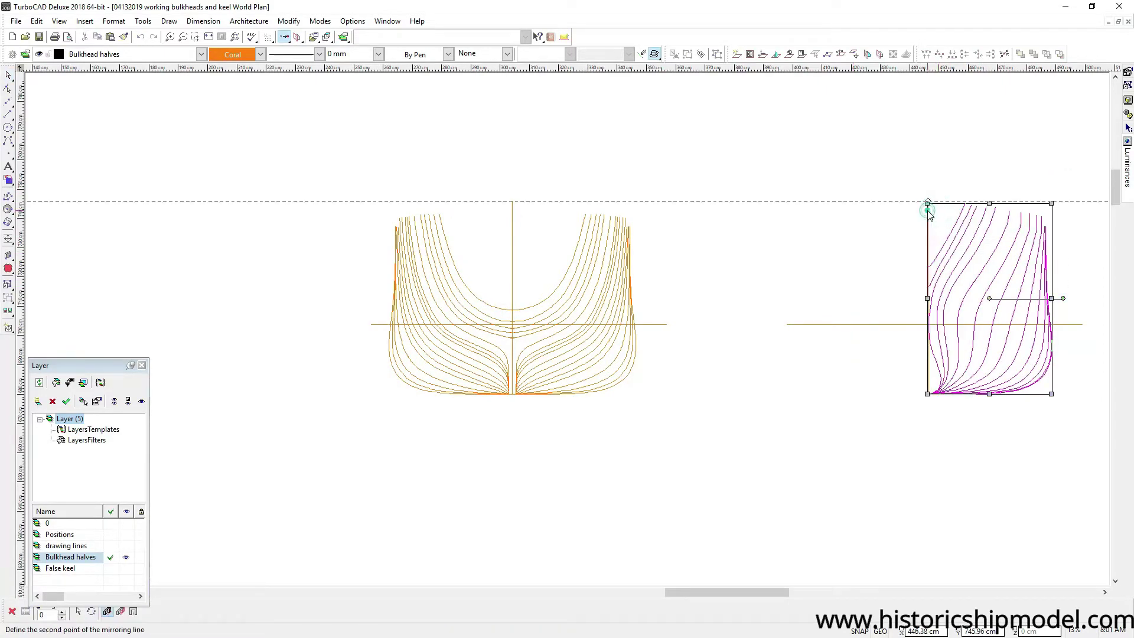
left_click(925, 170)
left_click(739, 233)
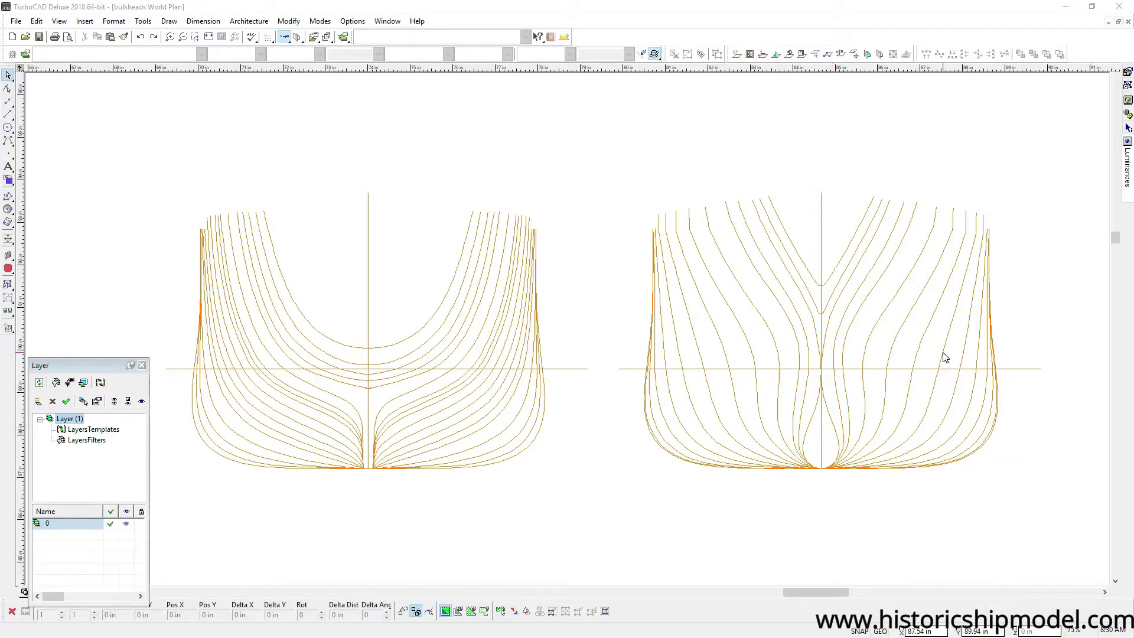
- Examine the columns of individual bulkhead outlines beside the mirrored sections, selecting the lower part of the first column
scroll(567, 332, "down", 10)
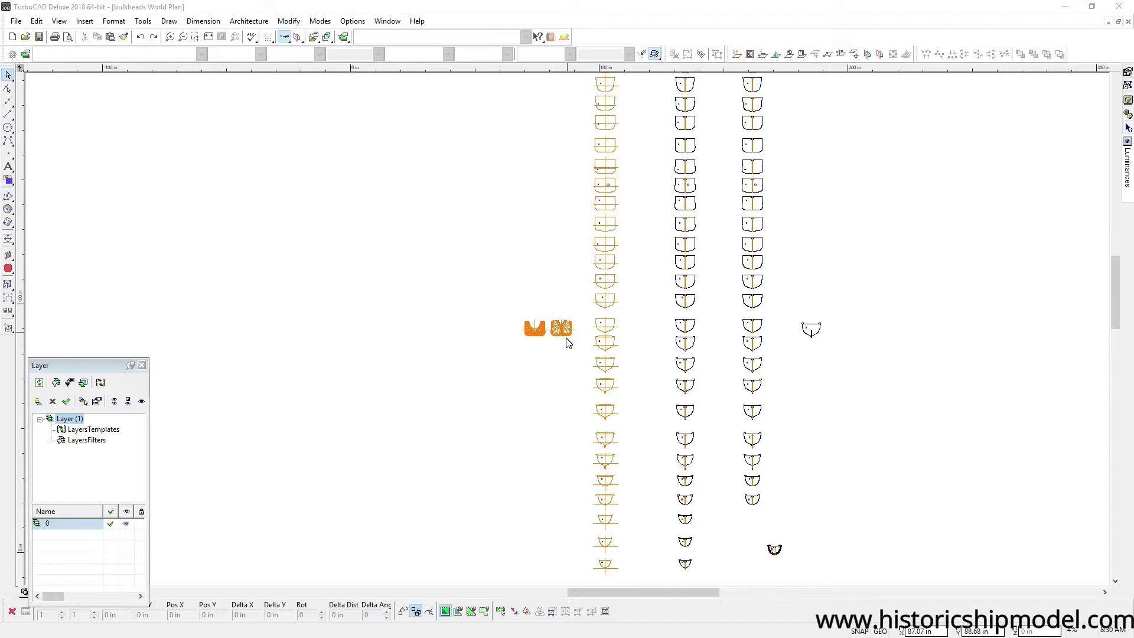
scroll(572, 313, "down", 2)
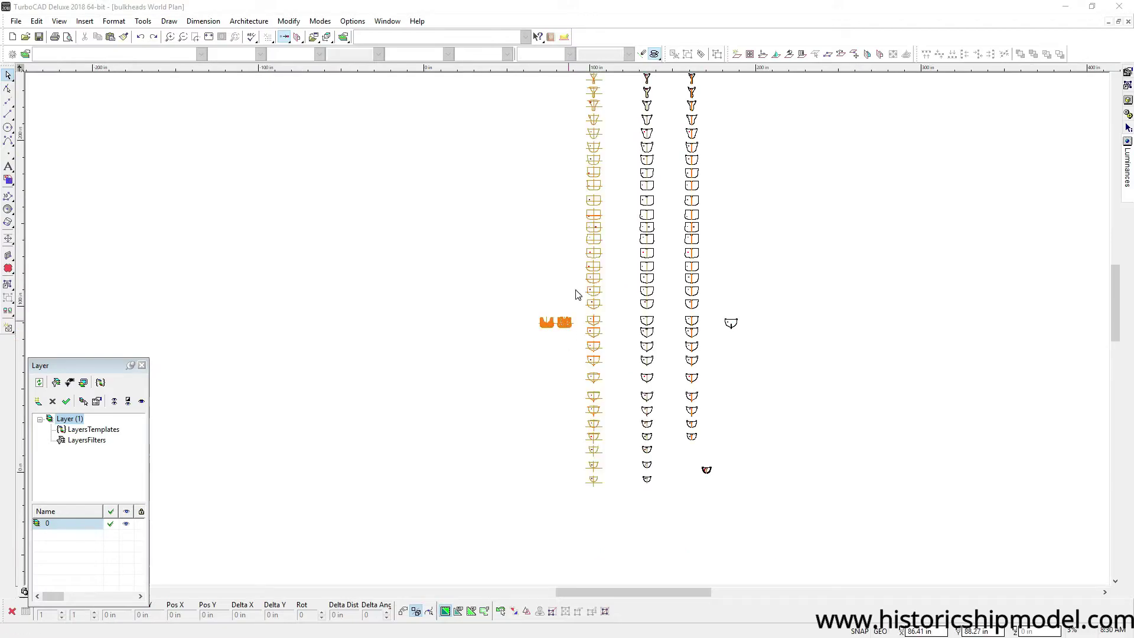
left_click(617, 180)
left_click(615, 237)
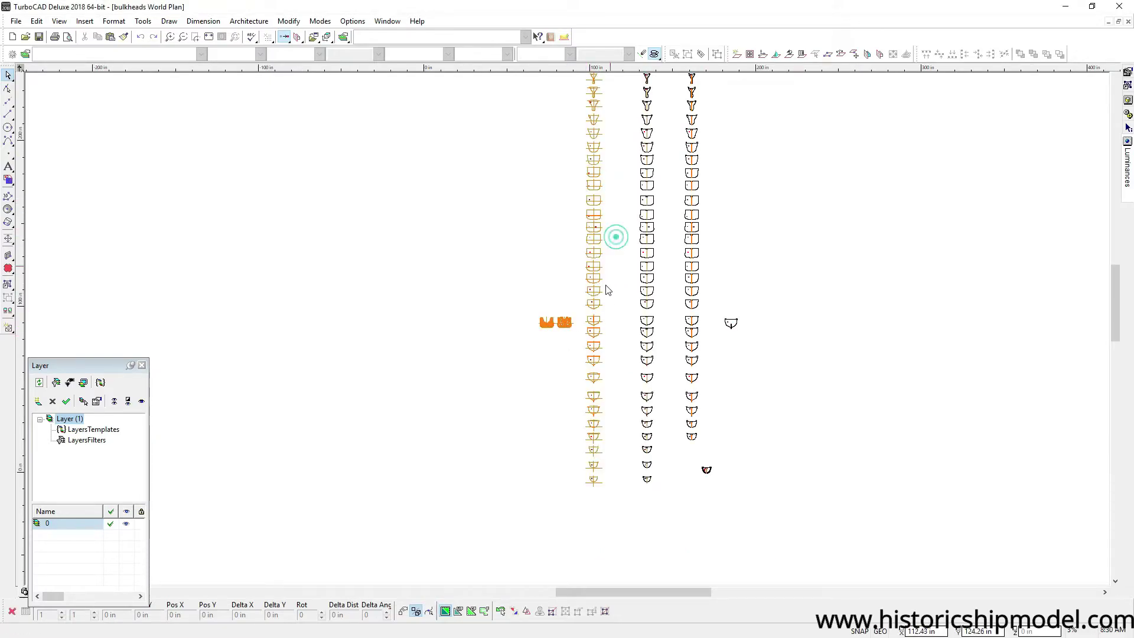
left_click(579, 500)
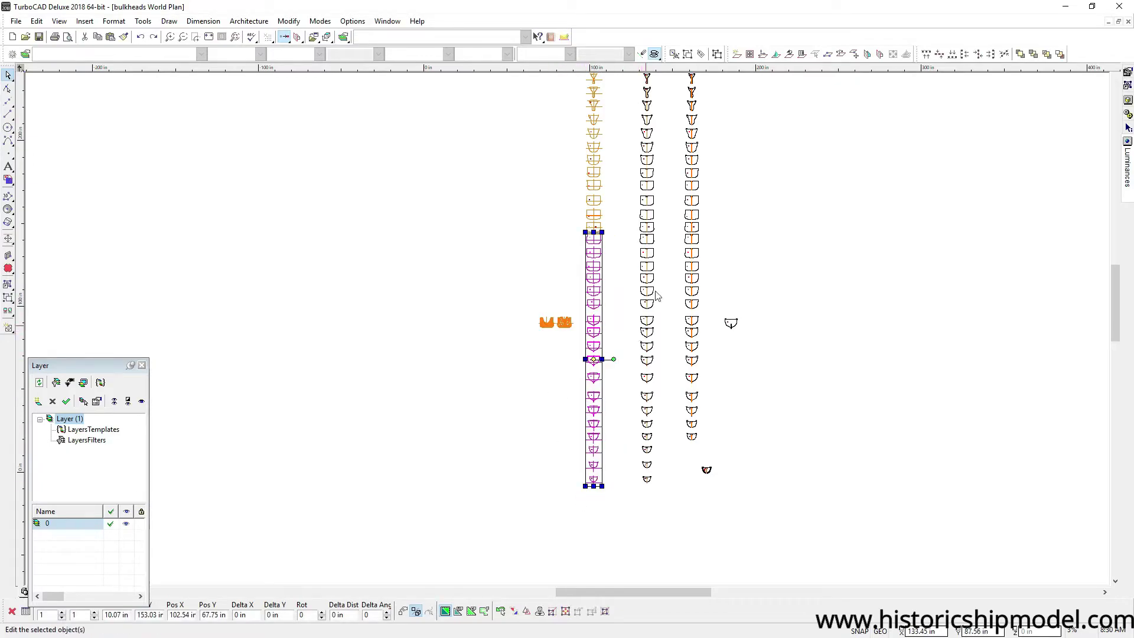
left_click(668, 343)
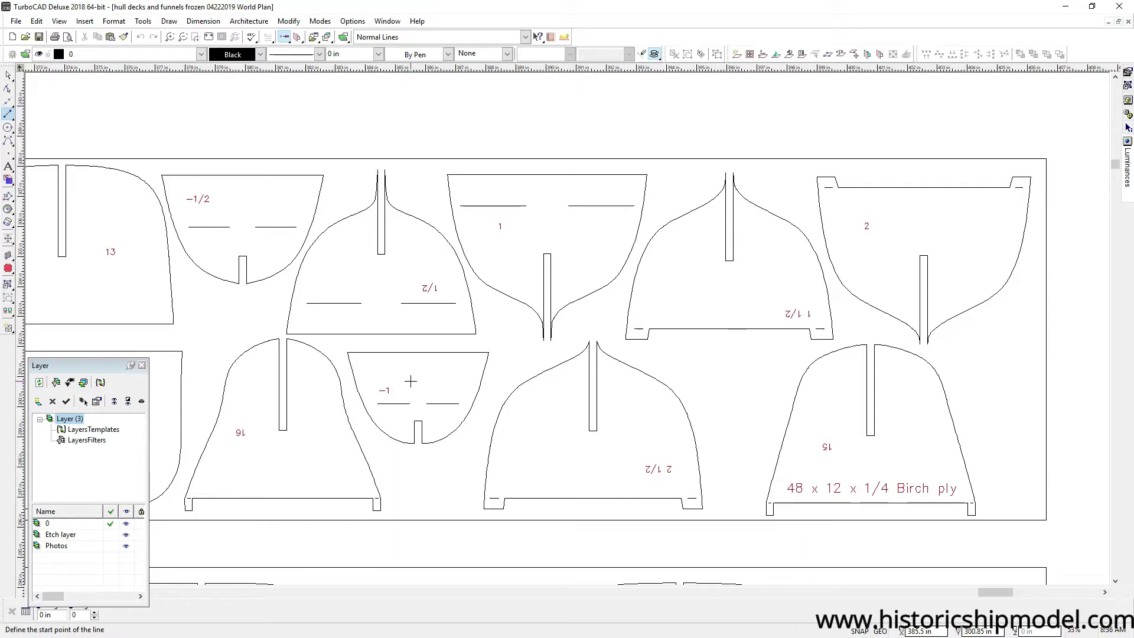
- Review the birch ply cutting sheets holding the nested bulkhead, keel and deck parts
scroll(410, 381, "down", 3)
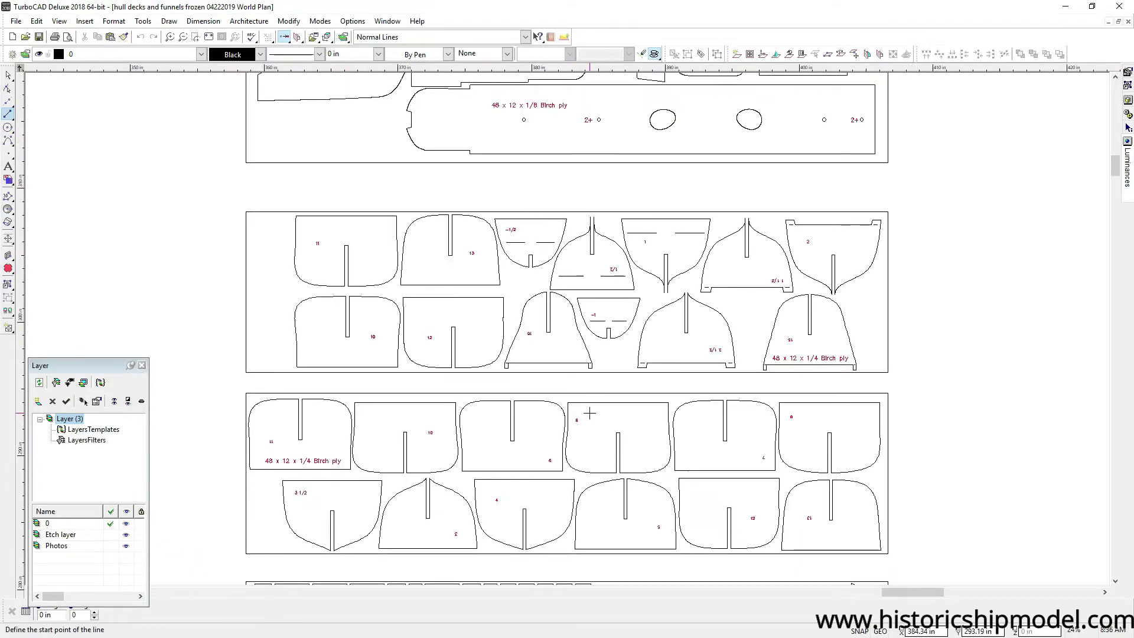
scroll(590, 413, "down", 5)
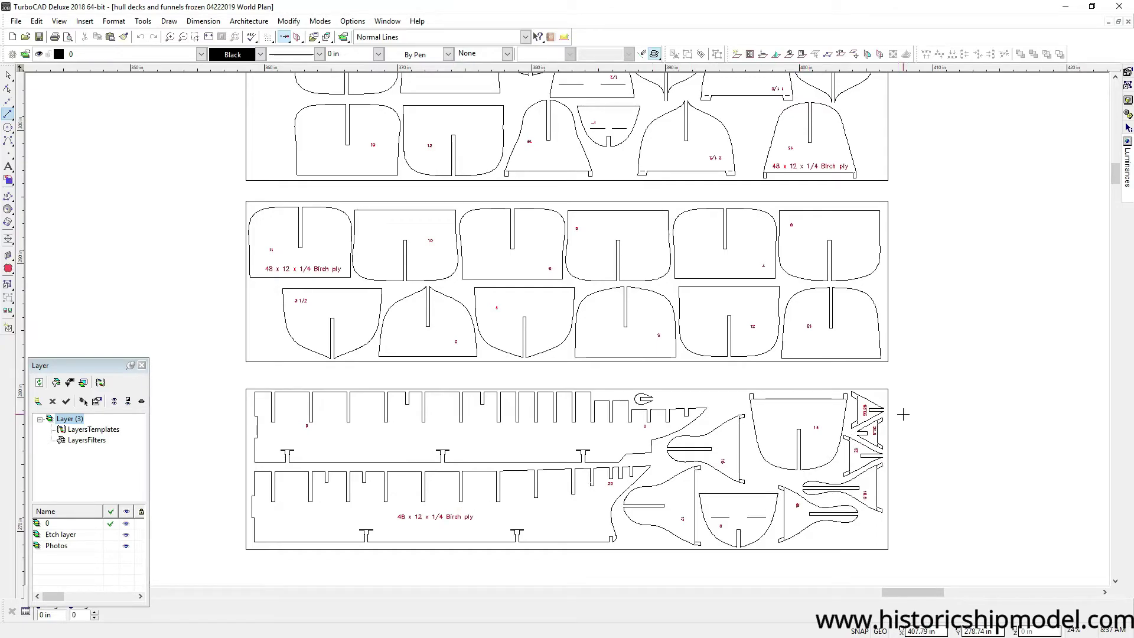
scroll(903, 415, "up", 5)
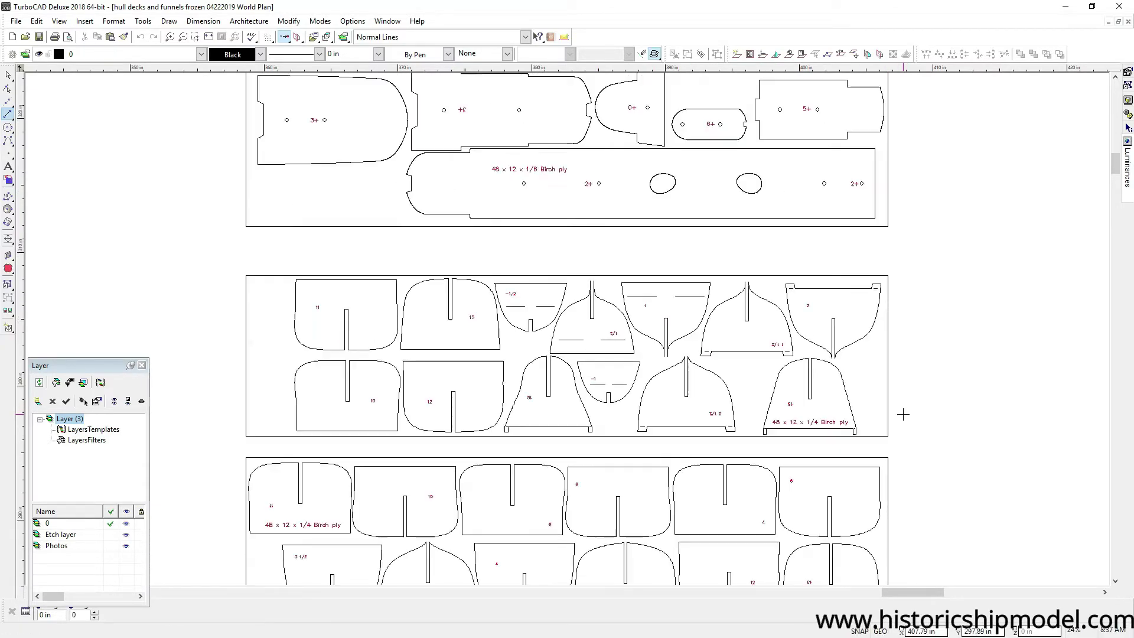
scroll(903, 415, "up", 4)
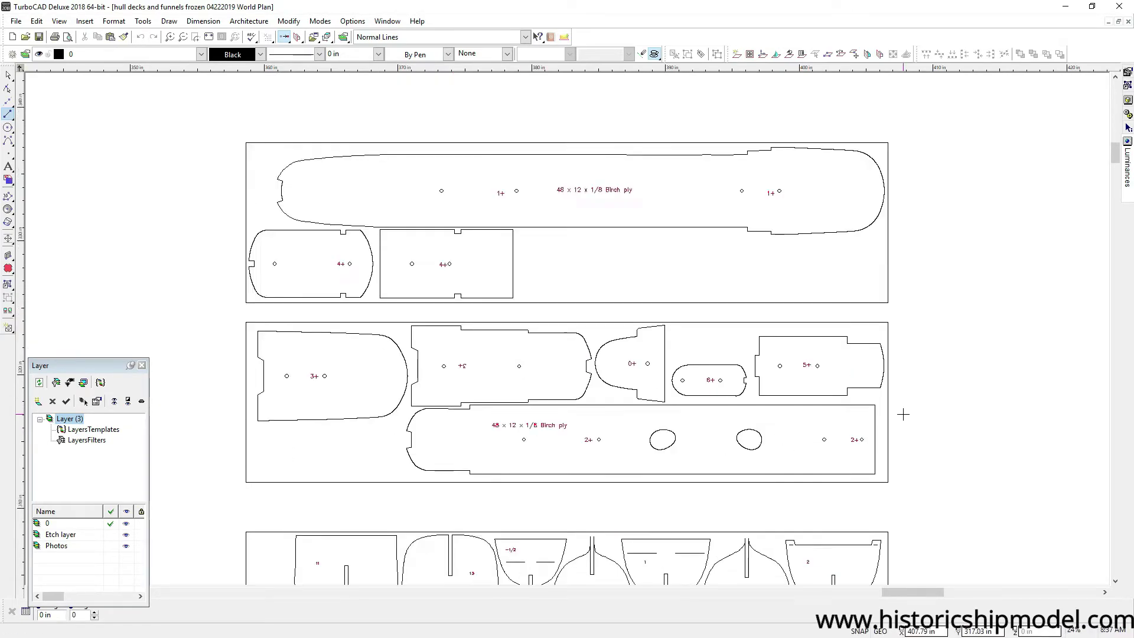
scroll(903, 415, "up", 3)
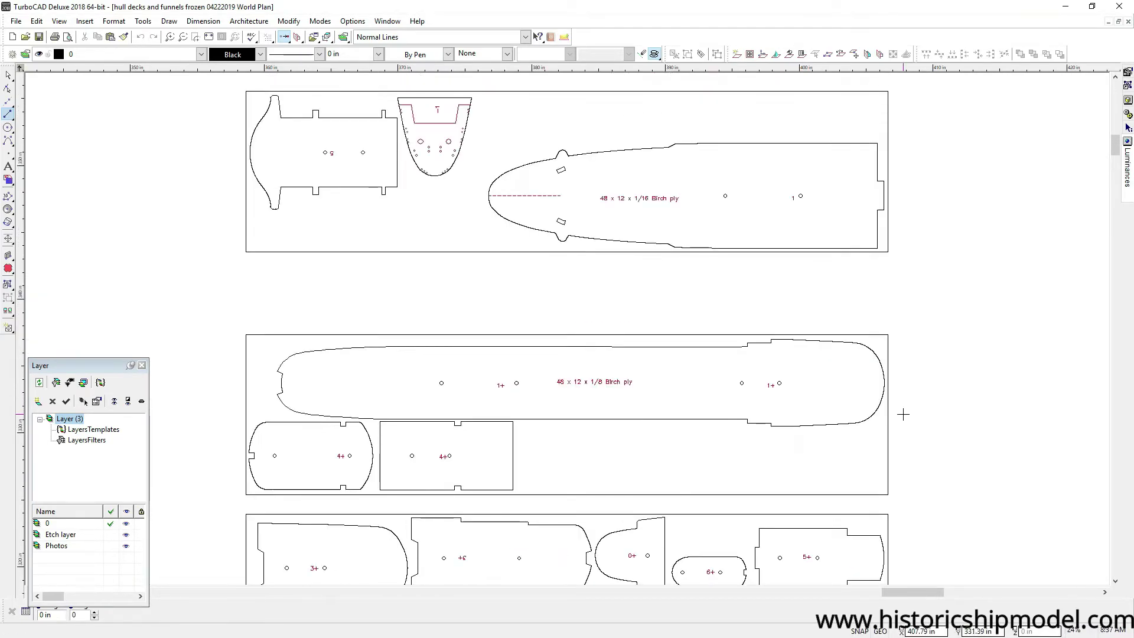
- Look over the remaining 1/16 birch ply deck sheets and the 3/32 basswood sheets holding the perforated side strips
scroll(903, 414, "up", 6)
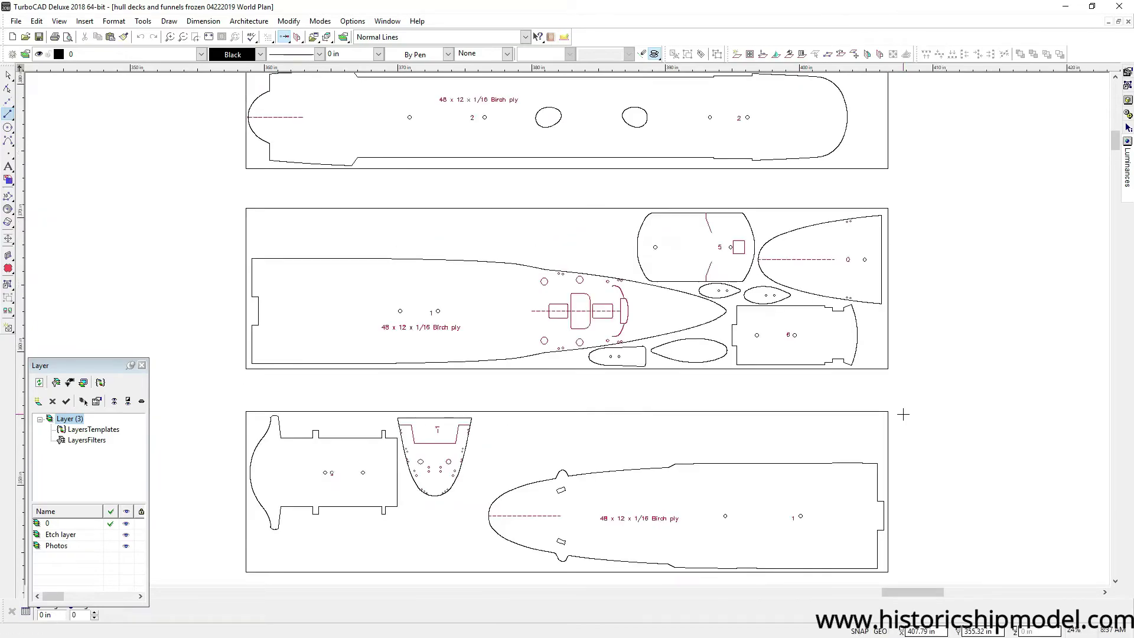
scroll(903, 415, "up", 4)
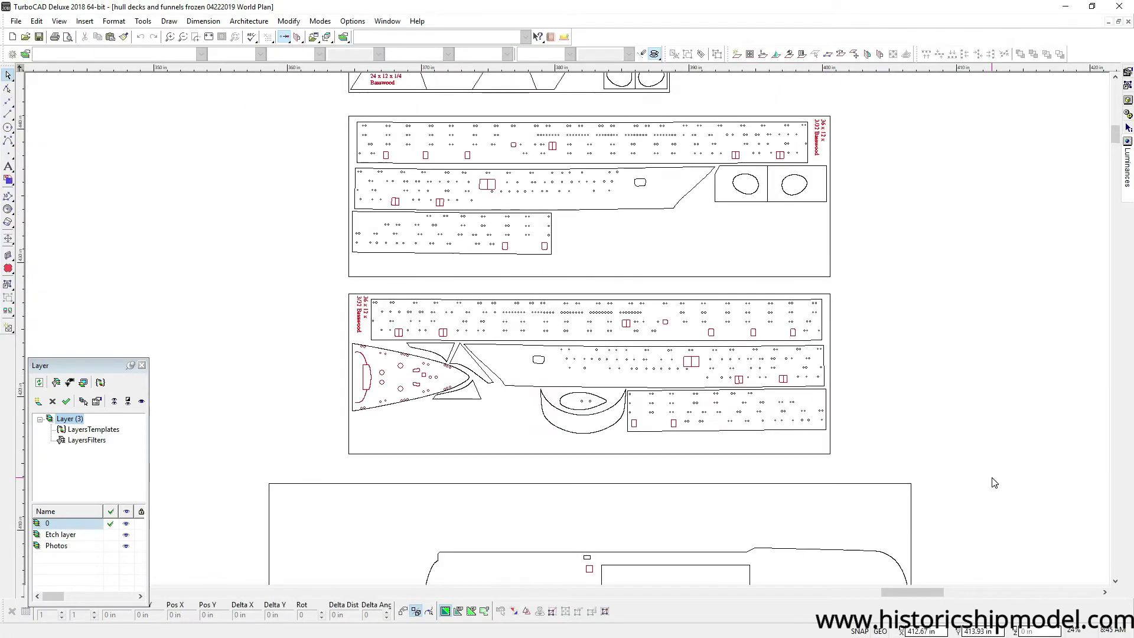
scroll(570, 334, "up", 2)
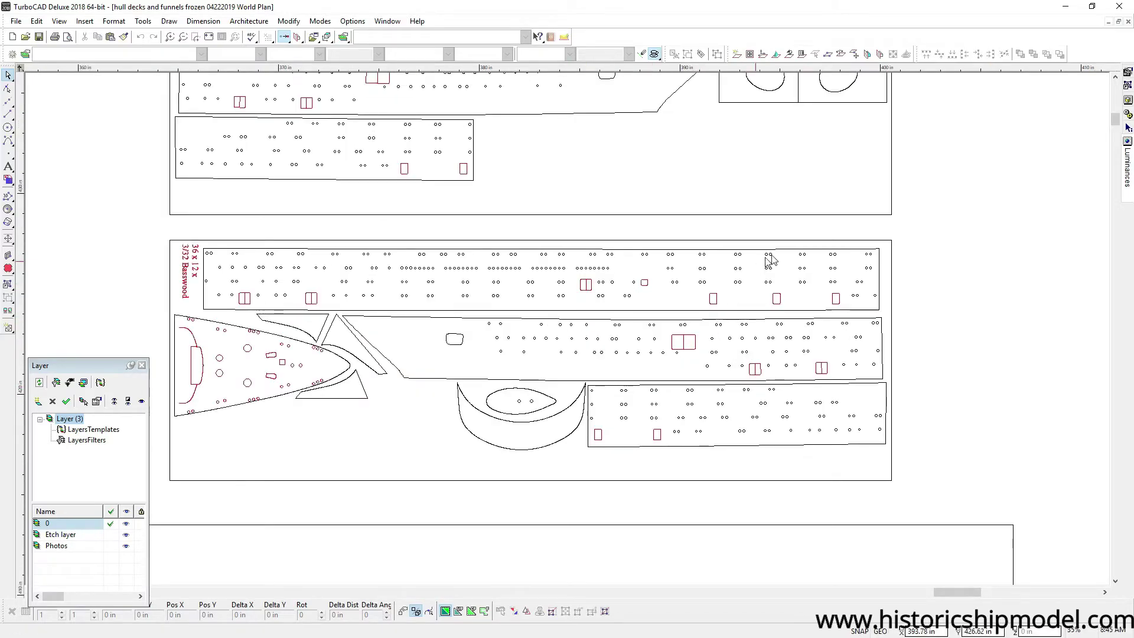
- Examine the long upper strip and the red rectangular outlines in the strip below it on the lower 36 x 12 x 3/32 basswood sheet, selecting each
left_click_drag(888, 246, 204, 289)
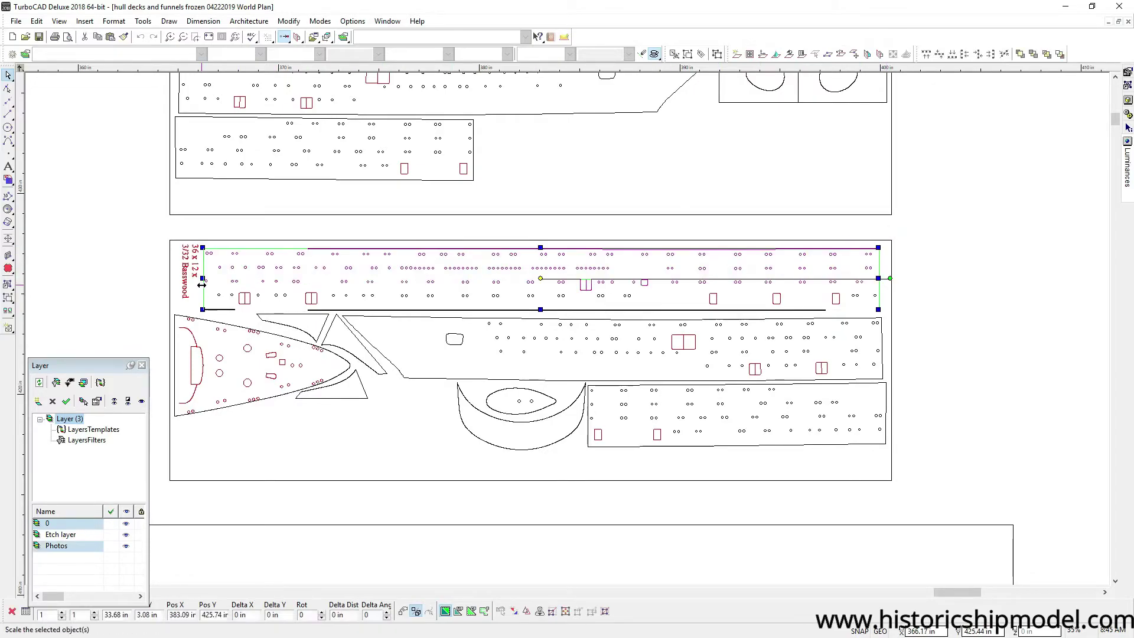
left_click(563, 189)
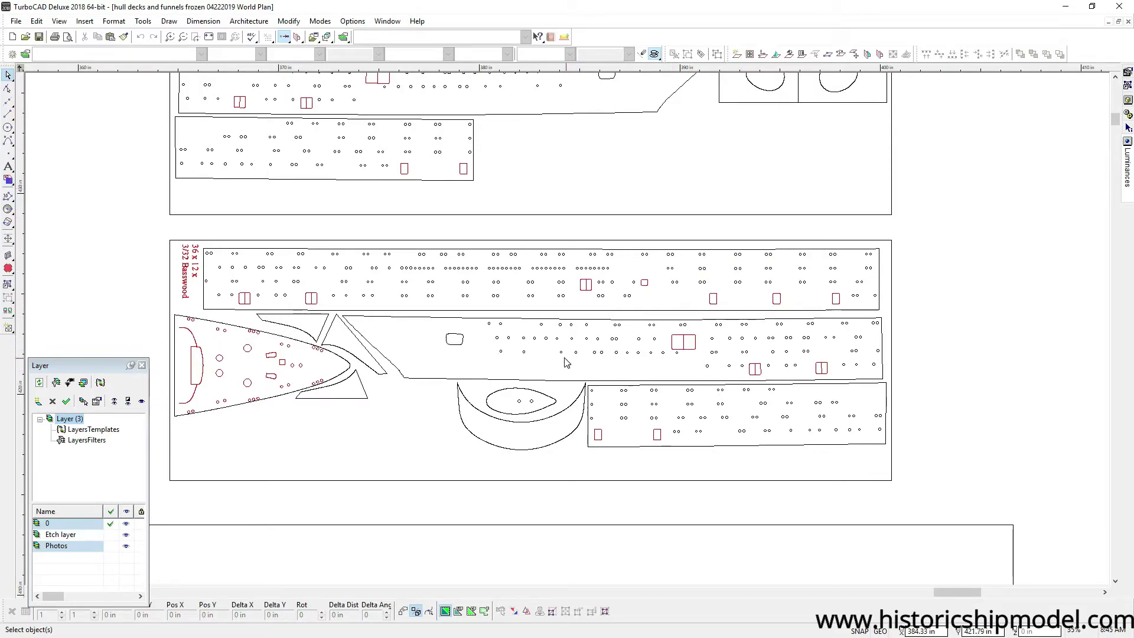
left_click_drag(884, 247, 223, 295)
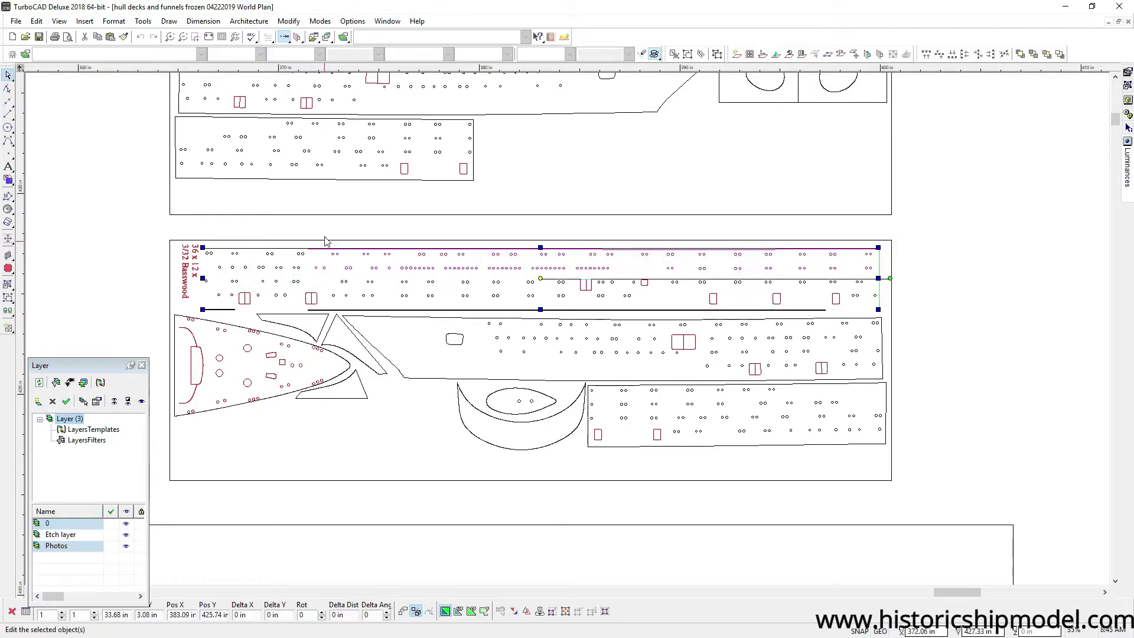
left_click(330, 285)
left_click_drag(329, 282, 222, 314)
key("Delete")
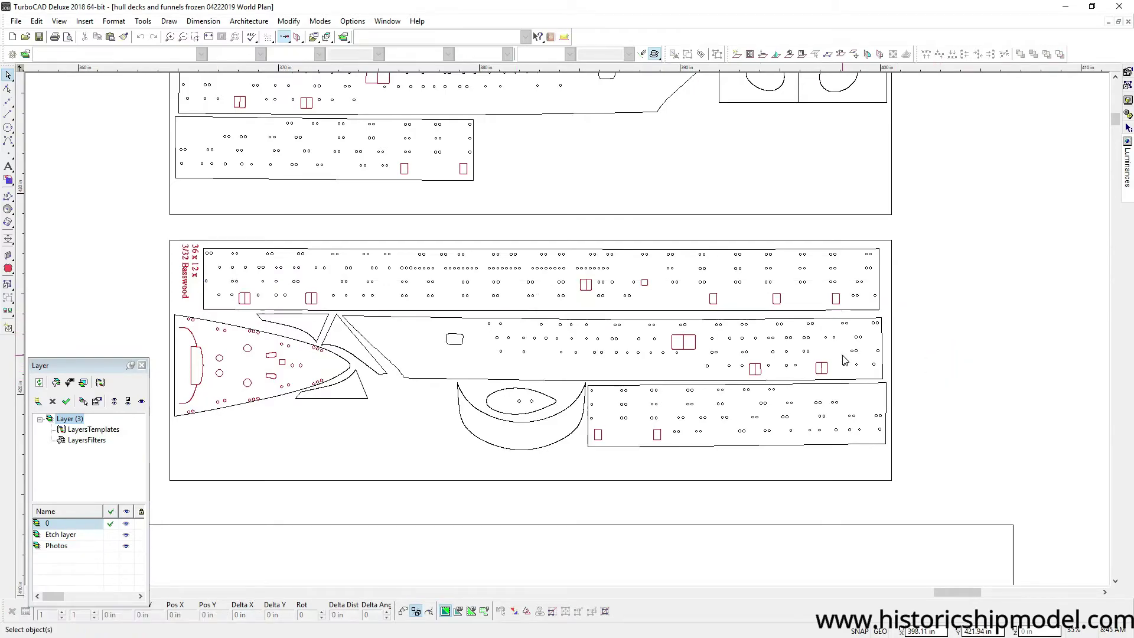
left_click_drag(843, 356, 743, 383)
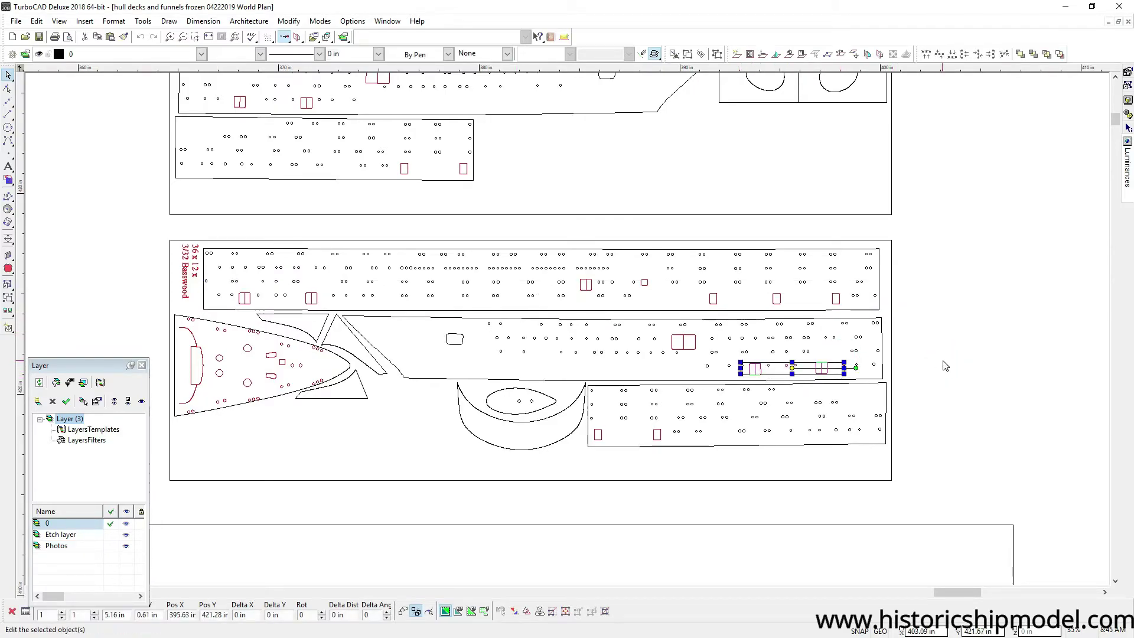
left_click(943, 366)
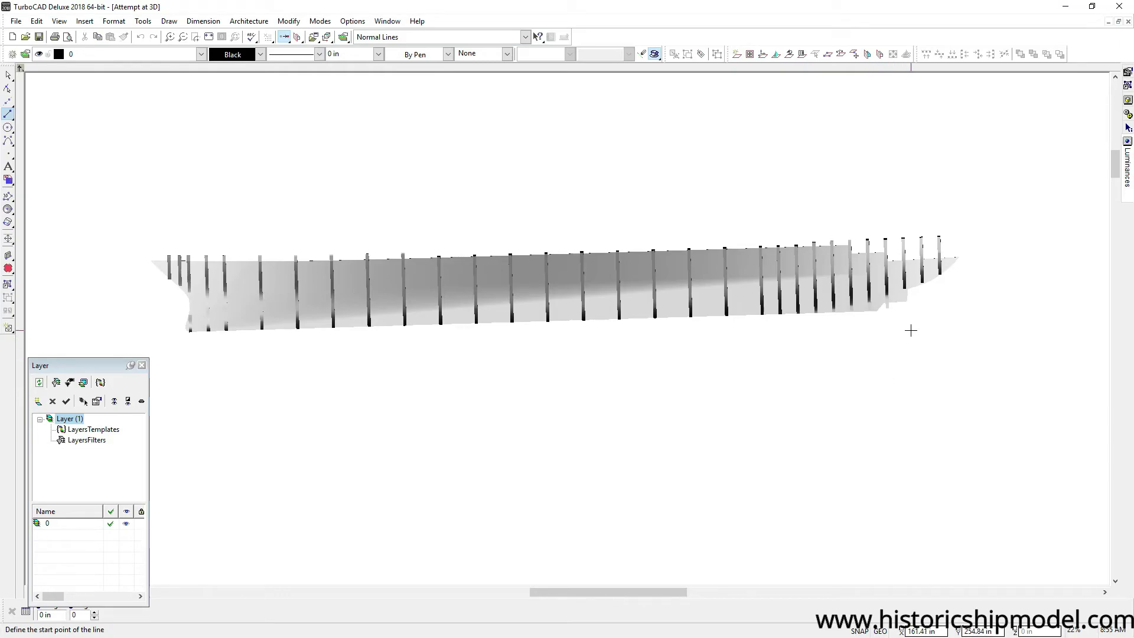
- Inspect the 3D hull model with its bulkheads from the side and end-on in the Attempt at 3D drawing
mouse_move(893, 335)
middle_mouse_down("shift")
mouse_move(780, 349)
mouse_move(629, 340)
middle_mouse_up("shift")
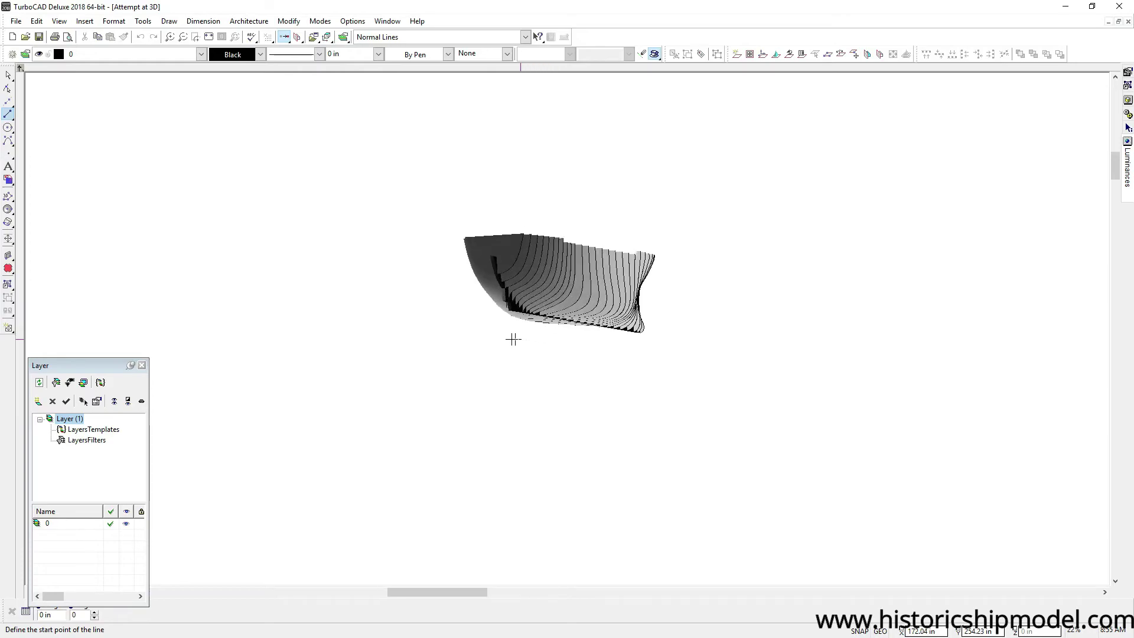
mouse_move(473, 340)
middle_mouse_down("shift")
mouse_move(405, 369)
mouse_move(250, 345)
mouse_move(401, 364)
mouse_move(417, 400)
mouse_move(329, 390)
mouse_move(204, 351)
mouse_move(101, 293)
mouse_move(77, 260)
mouse_move(65, 353)
middle_mouse_up("shift")
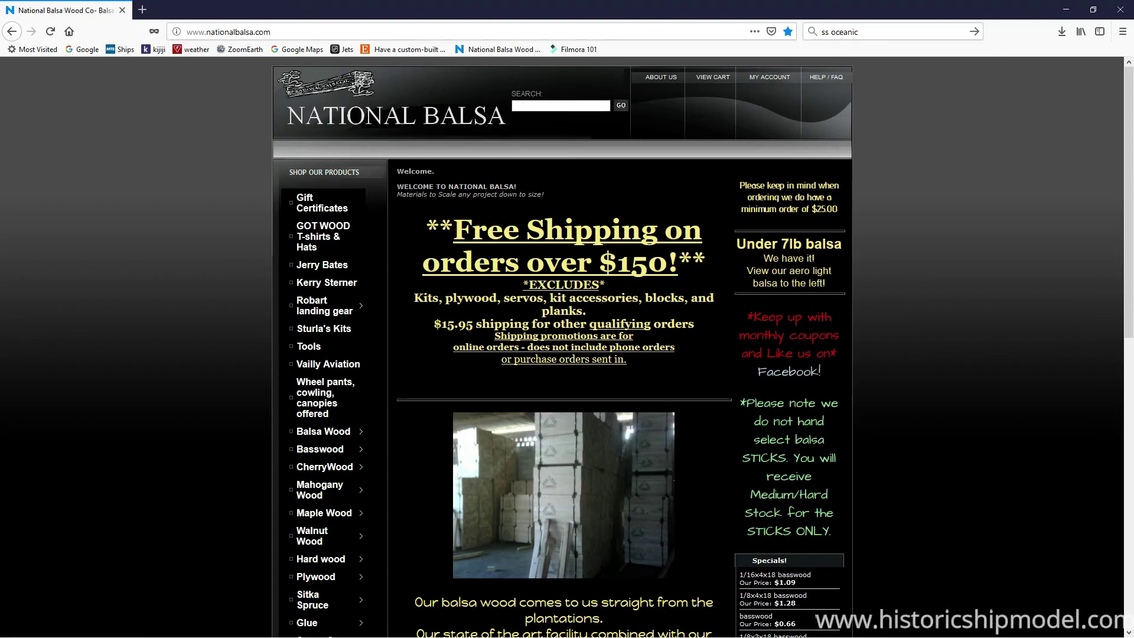
- Switch to the National Balsa website in the browser and open its Laser Cutting page to read the file requirements
scroll(749, 313, "down", 3)
scroll(748, 313, "down", 1)
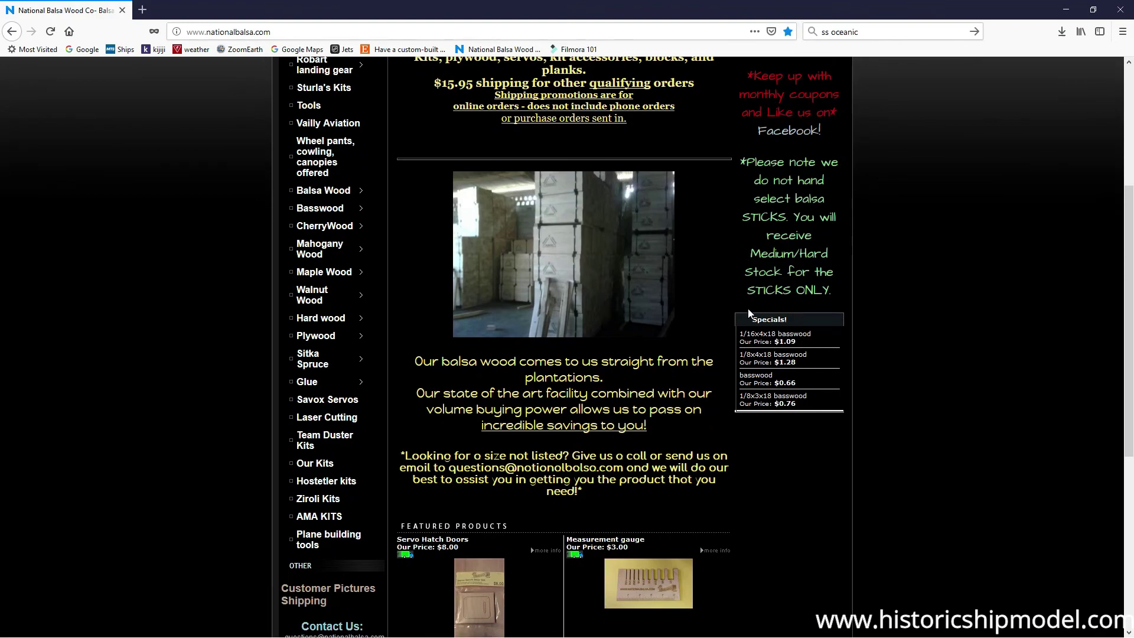
scroll(749, 313, "down", 1)
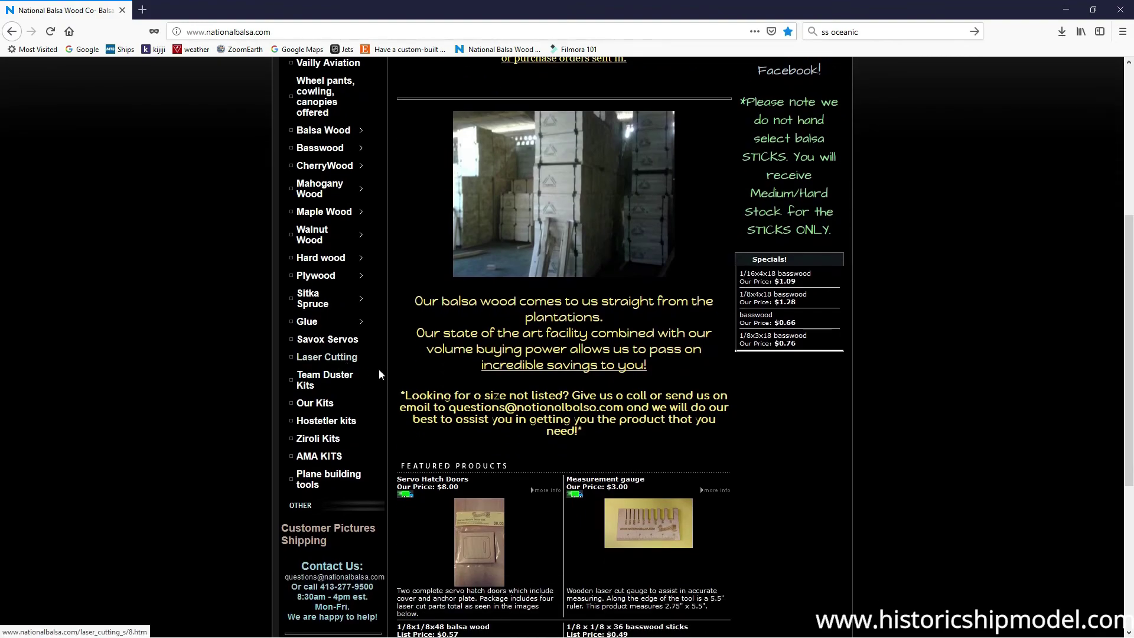
scroll(379, 371, "up", 5)
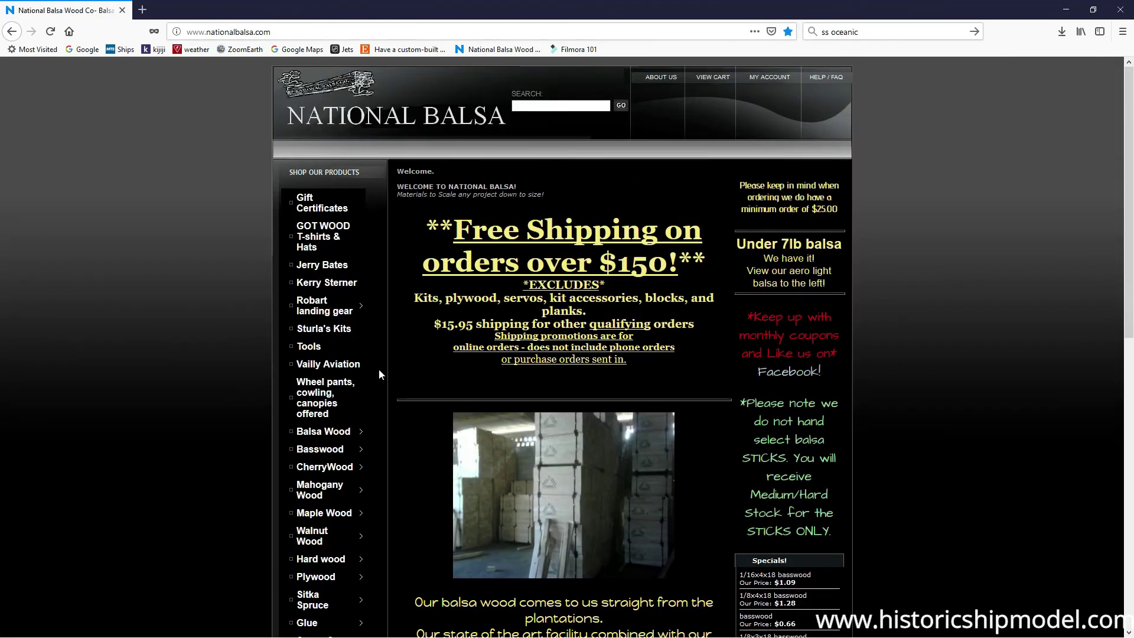
scroll(379, 374, "down", 5)
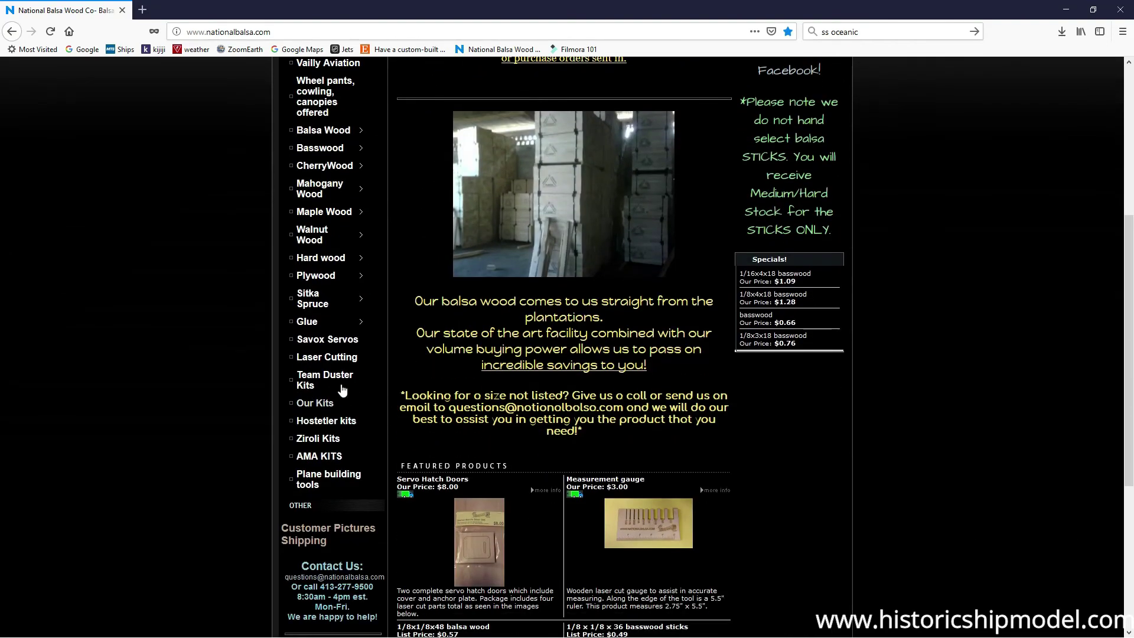
left_click(339, 359)
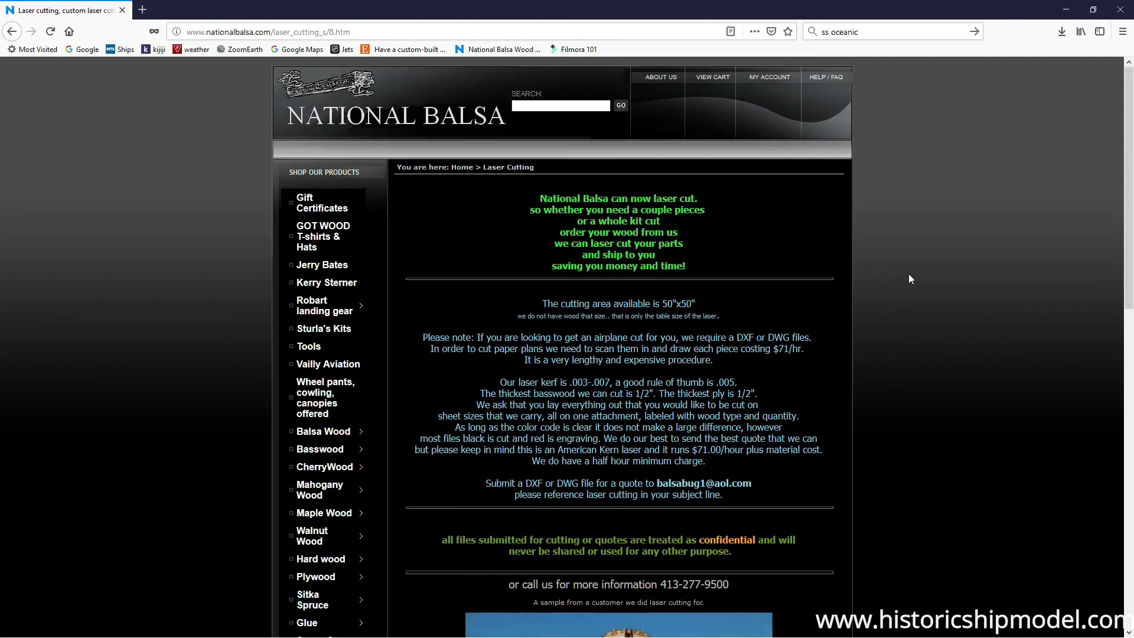
left_click_drag(909, 274, 905, 334)
left_click(903, 320)
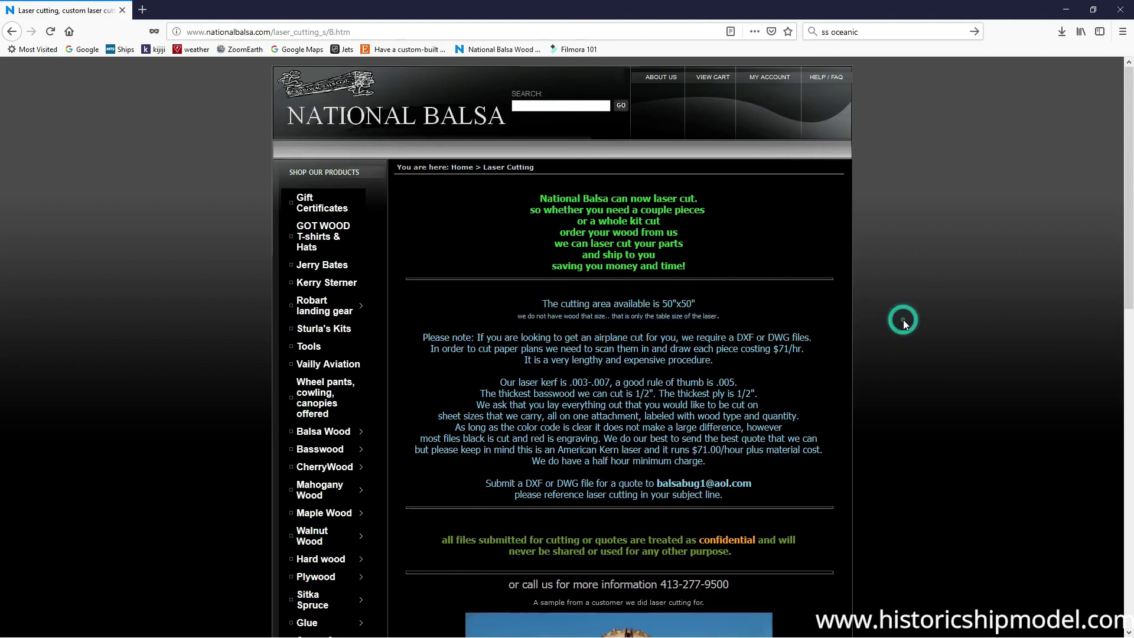